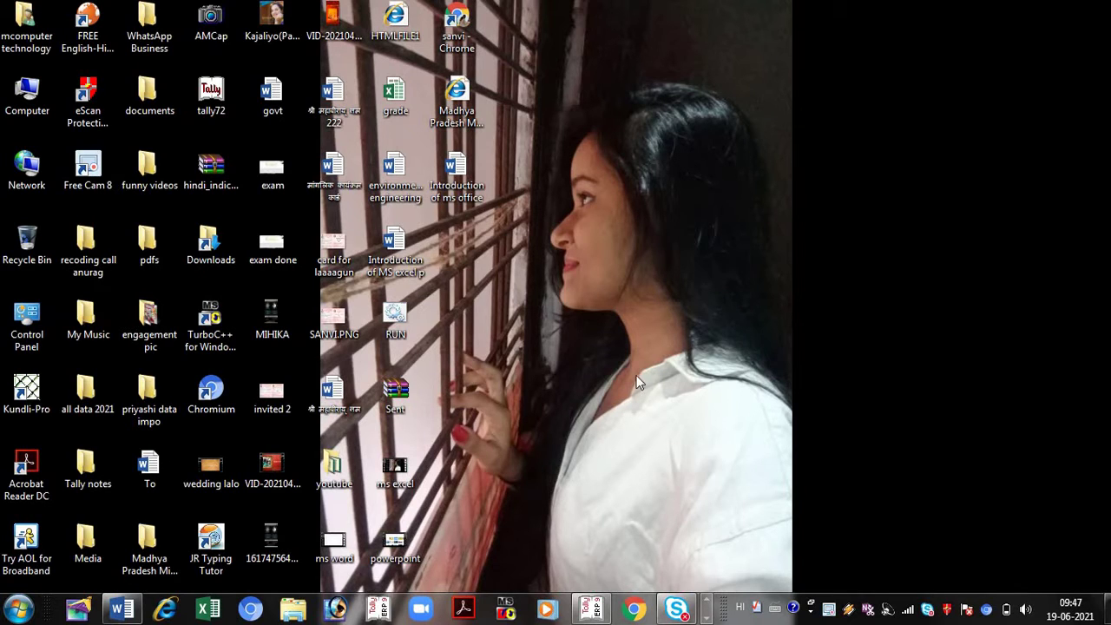
Step: Switch to Tally.ERP 9, leave the open purchase voucher and return to the Gateway of Tally without quitting
{"action": "left_click", "coordinate": [594, 614]}
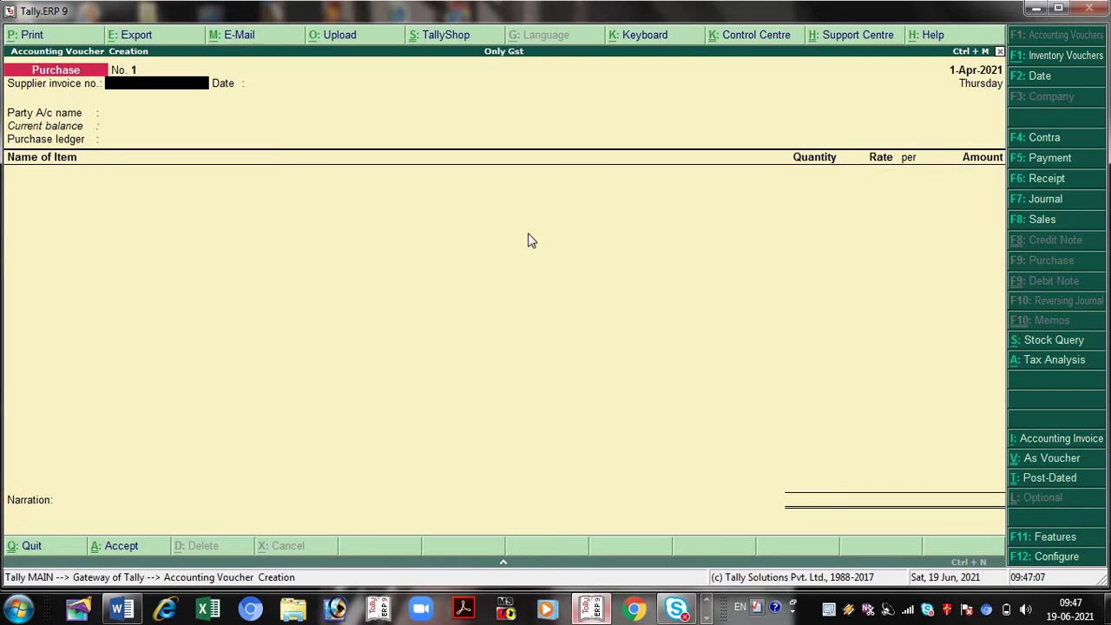
{"action": "left_click", "coordinate": [999, 52]}
{"action": "left_click", "coordinate": [999, 52]}
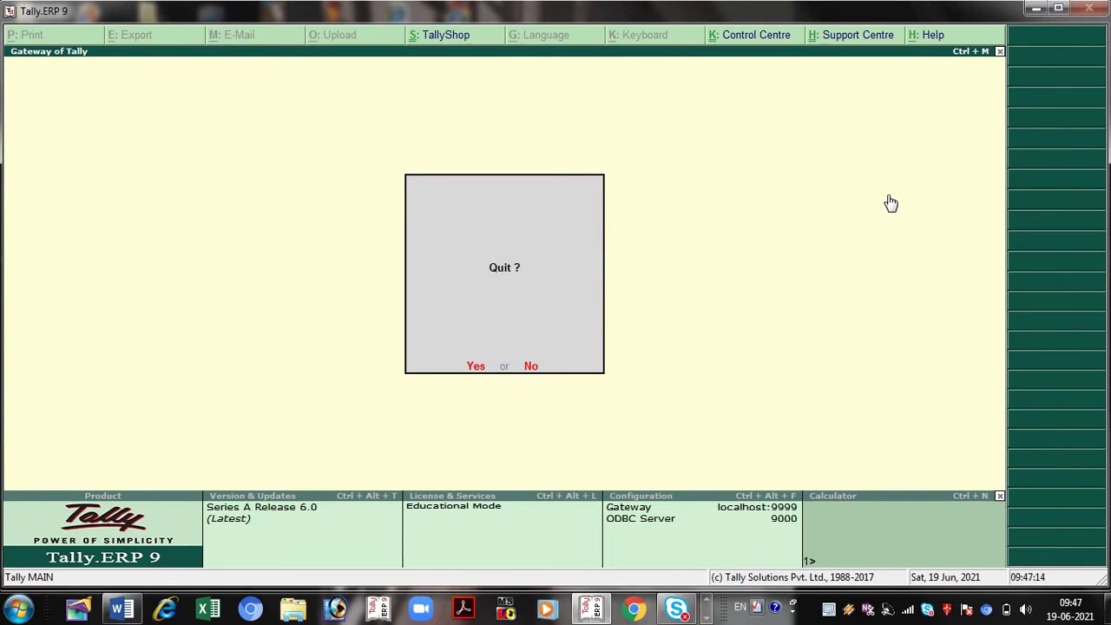
{"action": "key", "text": "n"}
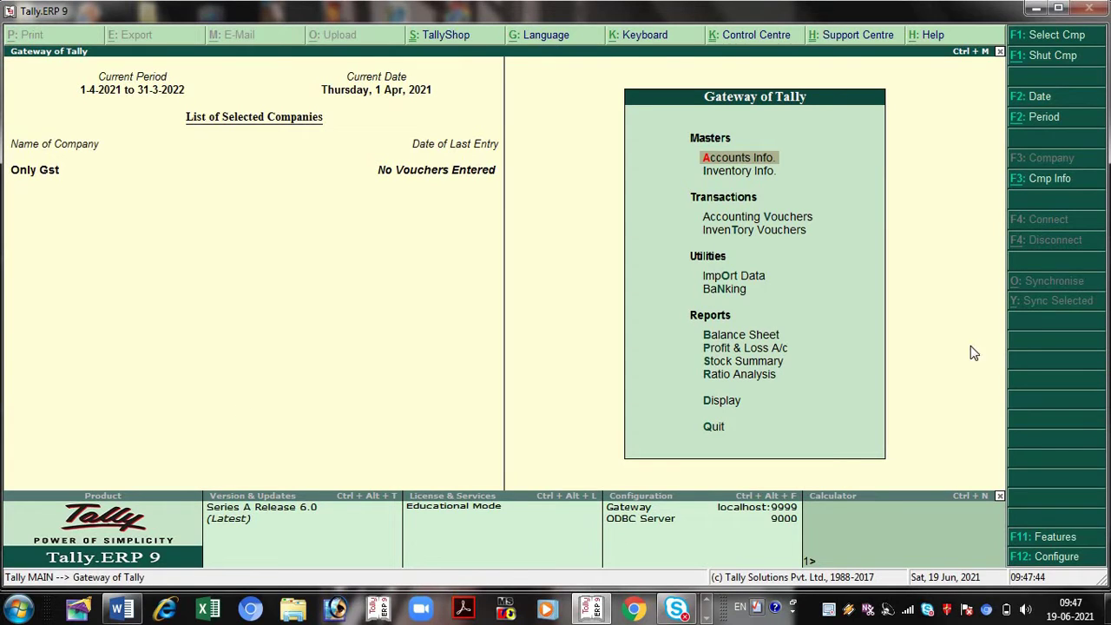
Step: Set Activate interest calculation to Yes in the accounting features of the company Only Gst
{"action": "left_click", "coordinate": [1039, 539]}
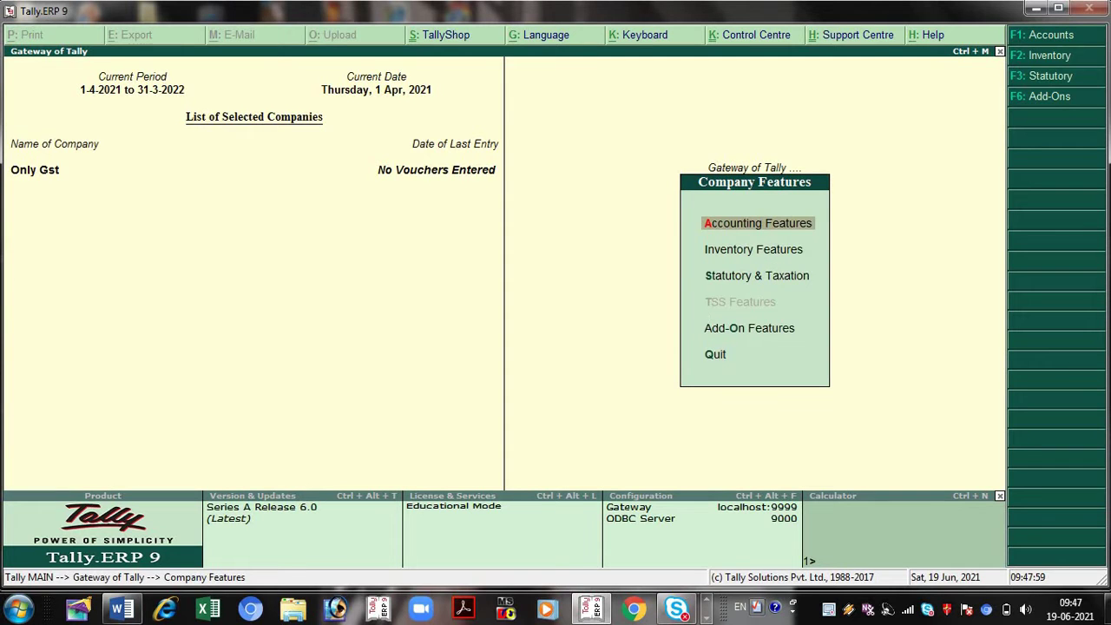
{"action": "key", "text": "Return"}
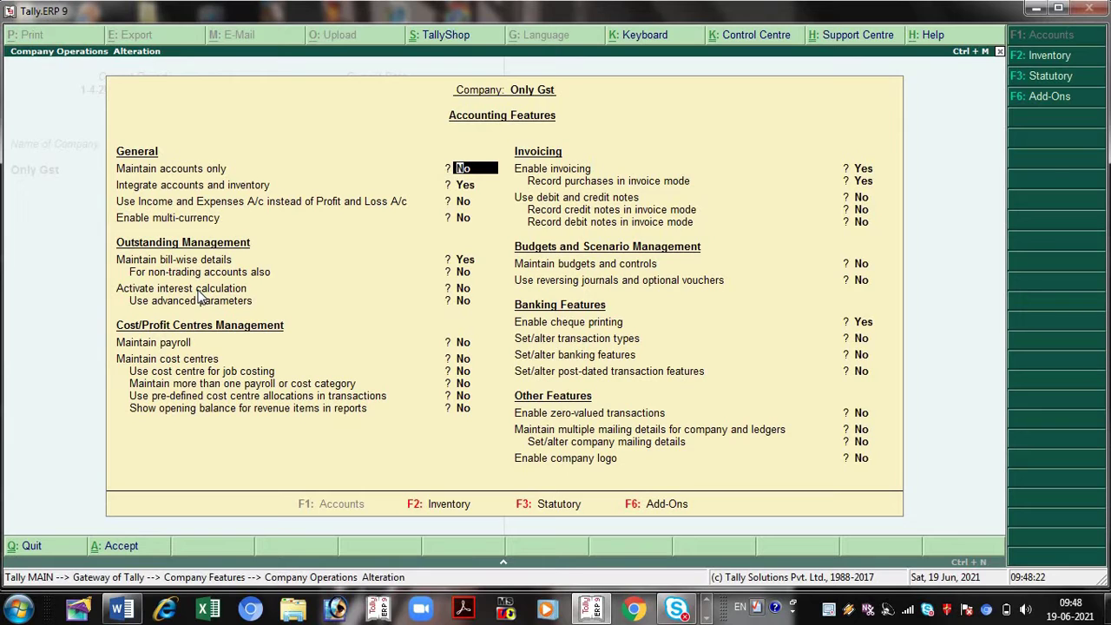
{"action": "key", "text": "Return"}
{"action": "key", "text": "Return"}
{"action": "key", "text": "Return"}
{"action": "key", "text": "Return"}
{"action": "key", "text": "Return"}
{"action": "key", "text": "Return"}
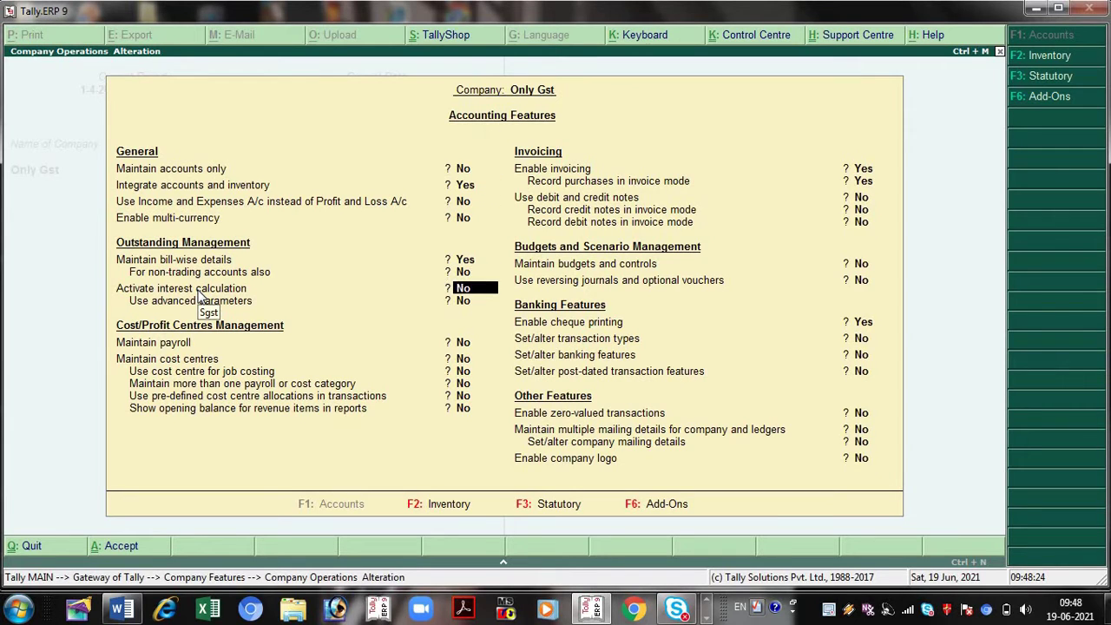
{"action": "type", "text": "y"}
{"action": "key", "text": "Return"}
Step: Save the accounting features with the remaining options as they are and return to the Gateway of Tally
{"action": "key", "text": "Return"}
{"action": "key", "text": "Return"}
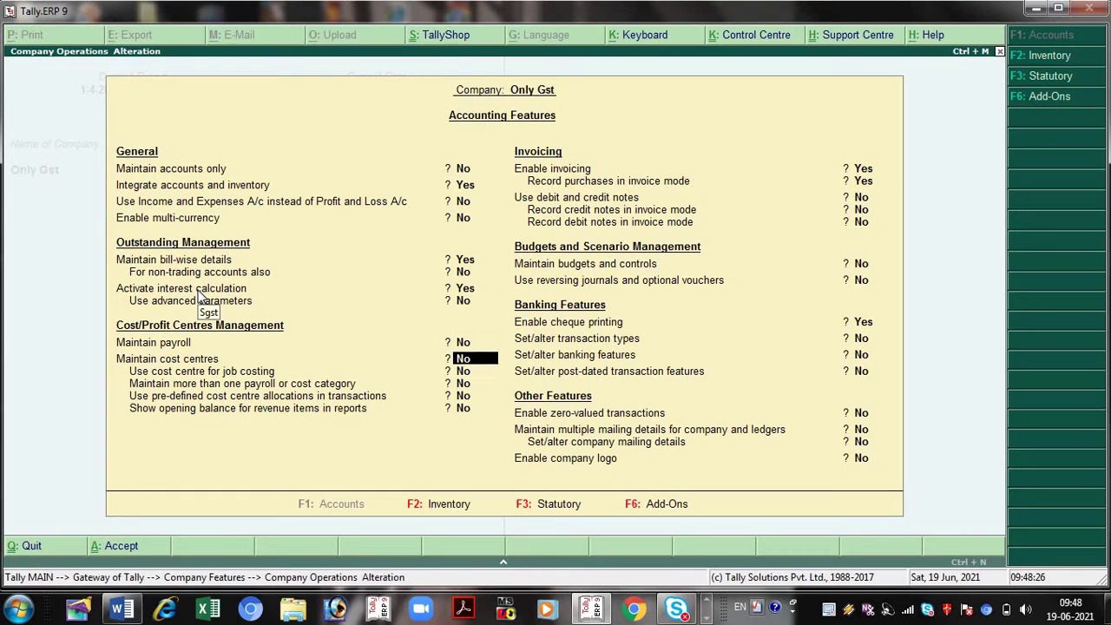
{"action": "key", "text": "Return"}
{"action": "left_click", "coordinate": [196, 290]}
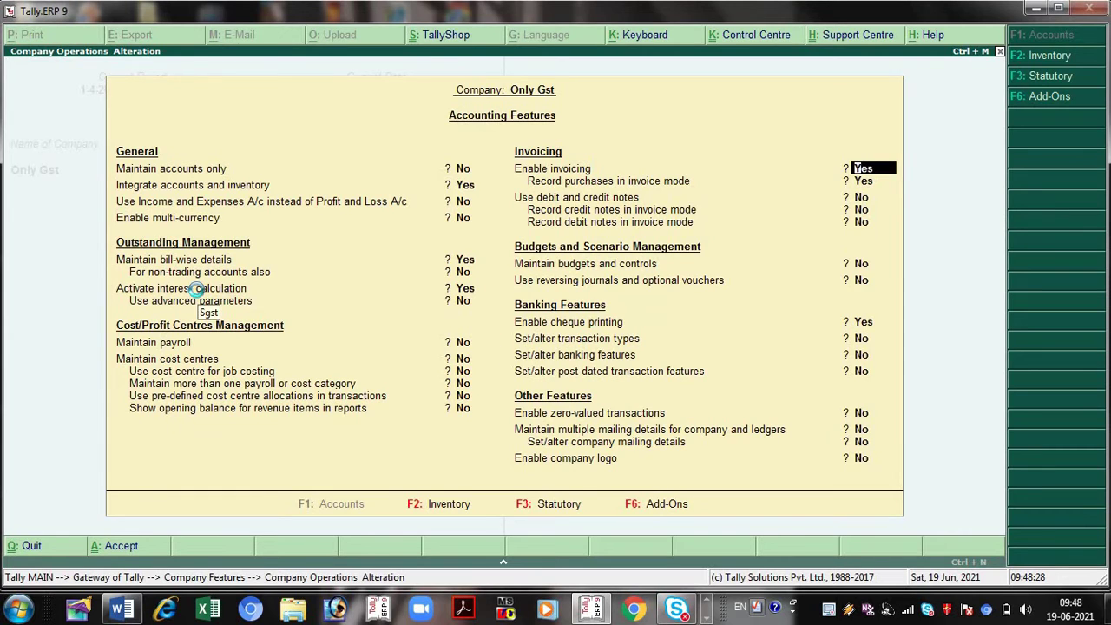
{"action": "key", "text": "ctrl+a"}
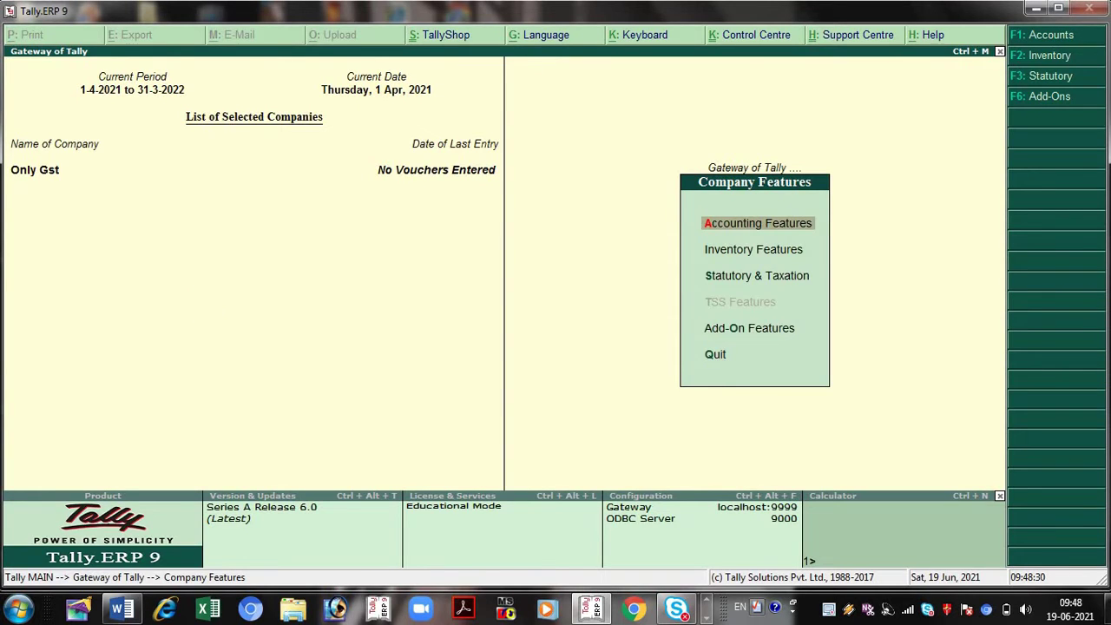
{"action": "left_click", "coordinate": [1000, 52]}
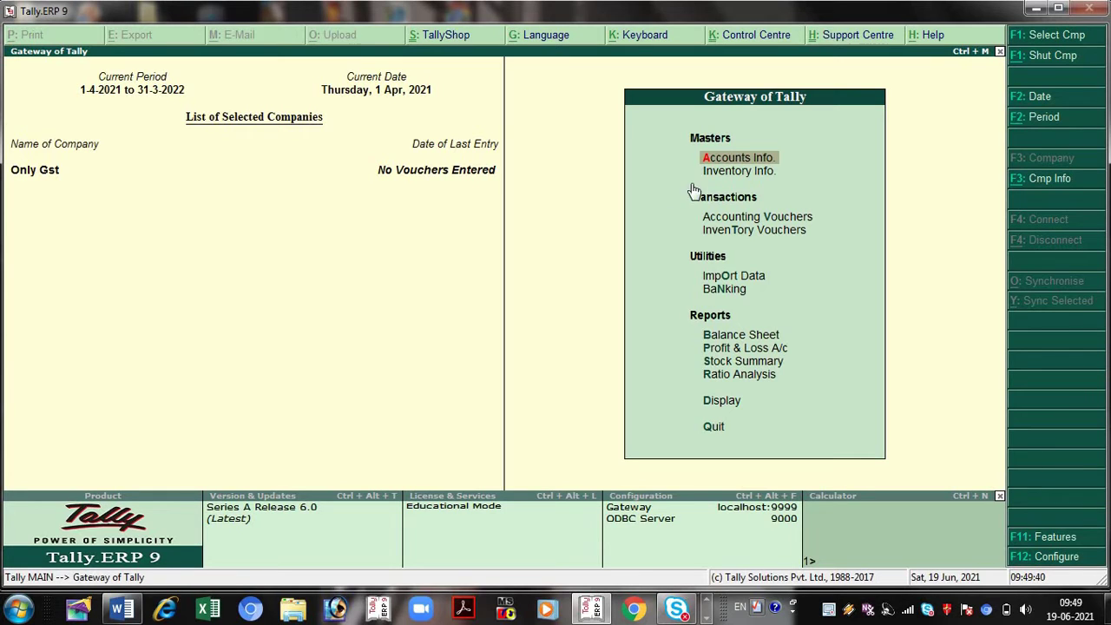
Step: Start creating a single ledger named Loan From Hdfc, leaving the alias blank
{"action": "key", "text": "Return"}
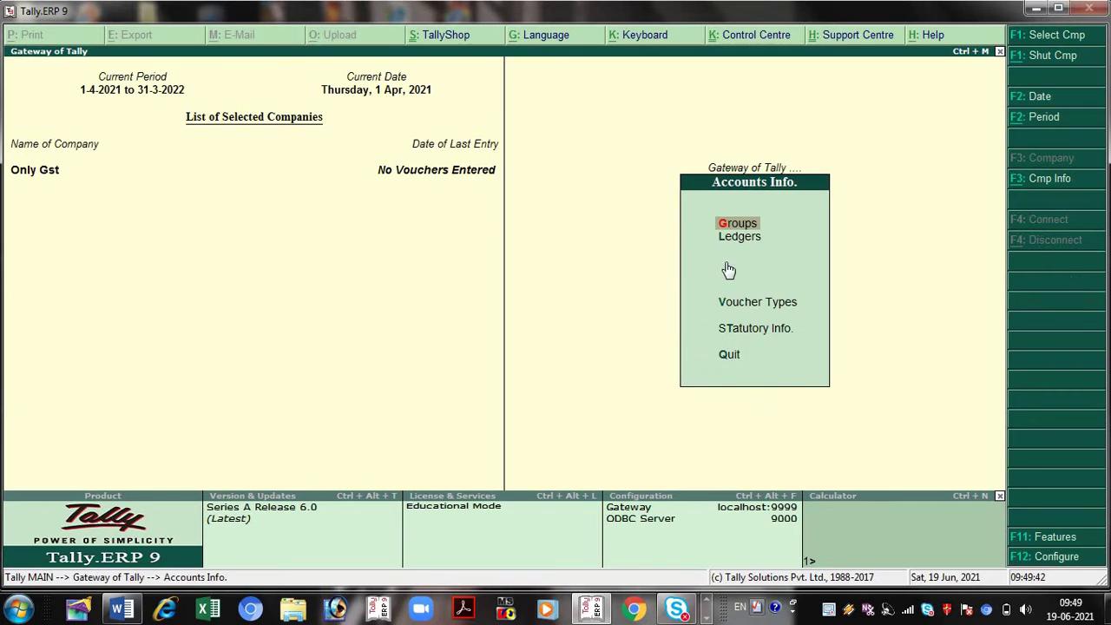
{"action": "left_click", "coordinate": [727, 249]}
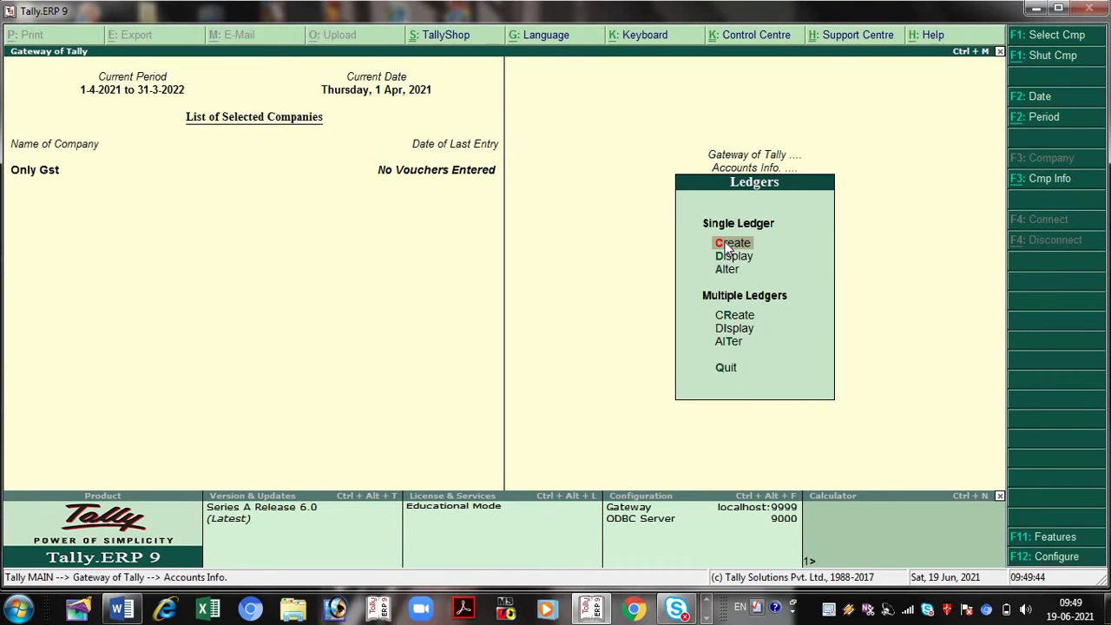
{"action": "key", "text": "Return"}
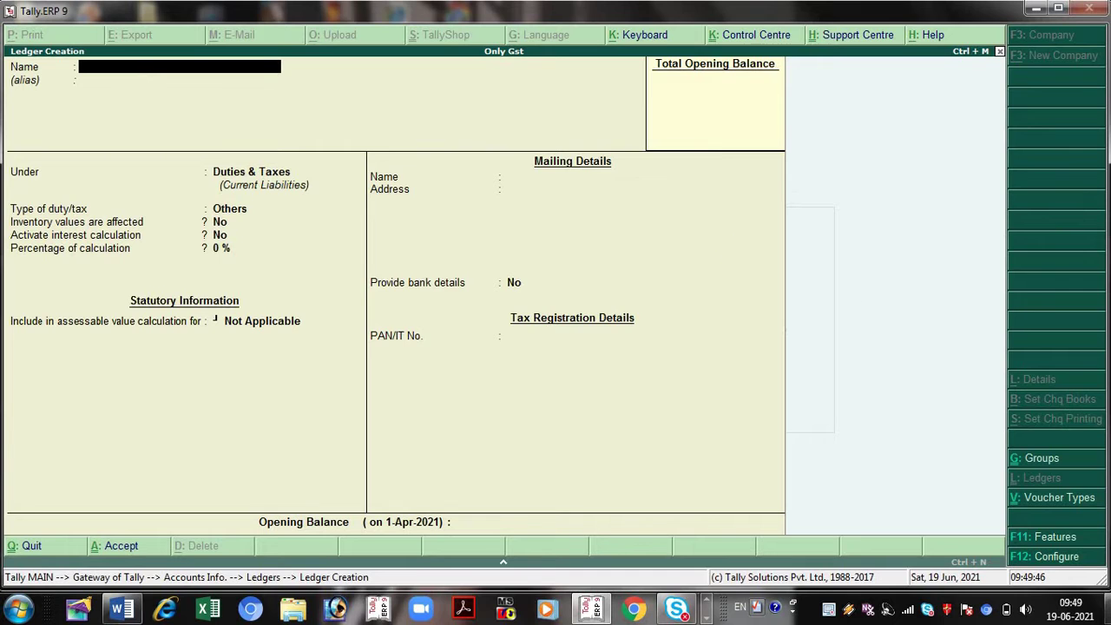
{"action": "left_click", "coordinate": [1107, 608]}
{"action": "left_click", "coordinate": [1107, 608]}
{"action": "type", "text": "Loan From Hdfc"}
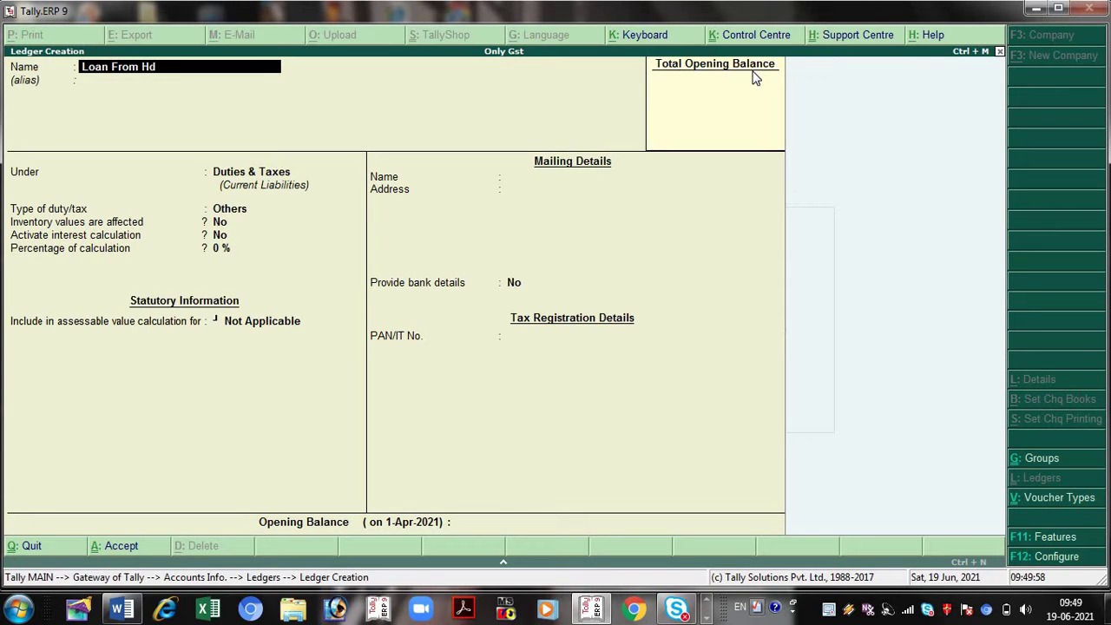
{"action": "key", "text": "Return"}
{"action": "key", "text": "Return"}
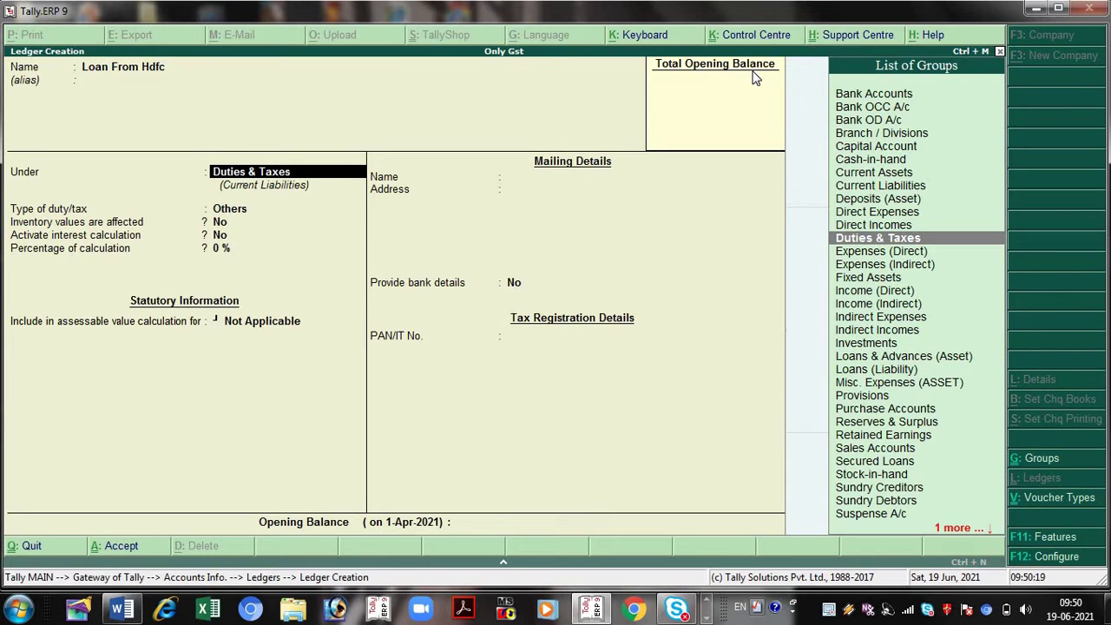
Step: Place the new ledger under the Secured Loans group
{"action": "type", "text": "Secu"}
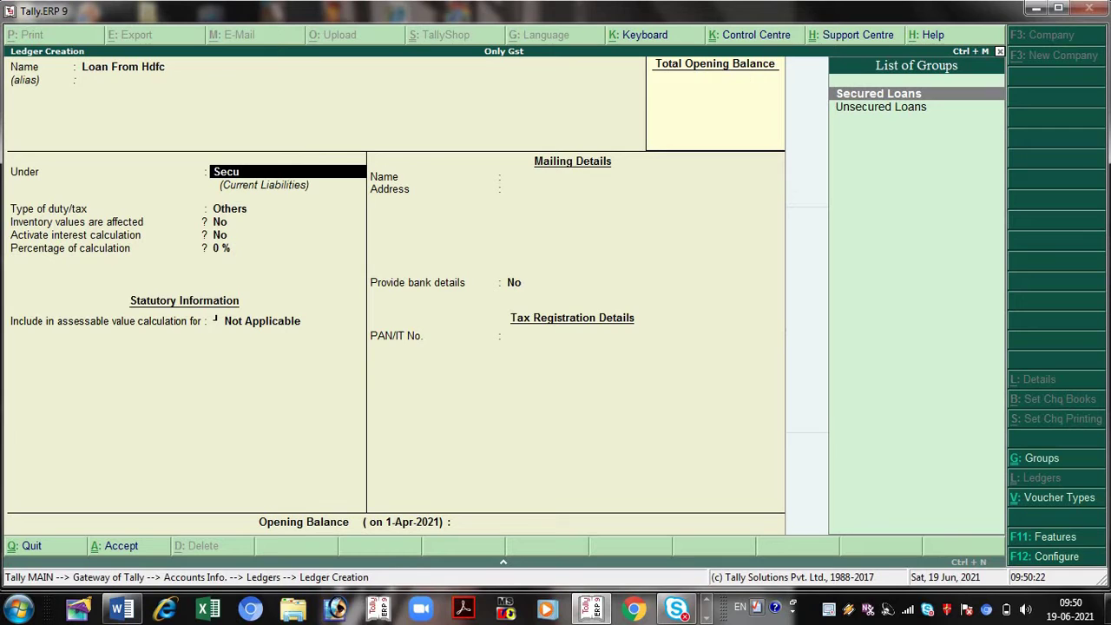
{"action": "key", "text": "Down"}
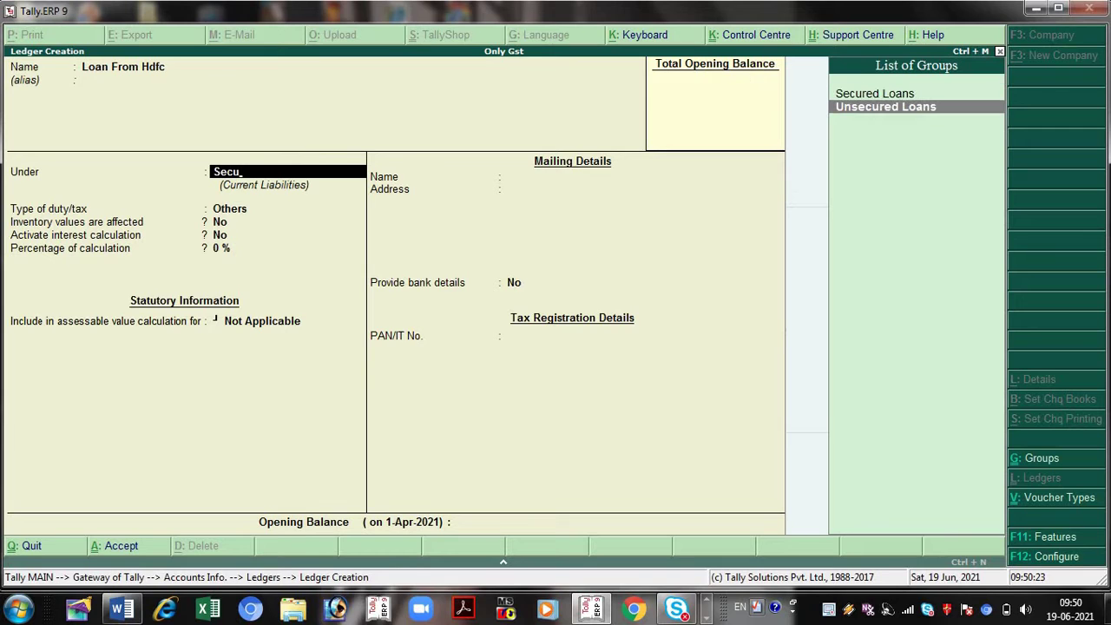
{"action": "key", "text": "Up"}
{"action": "key", "text": "Return"}
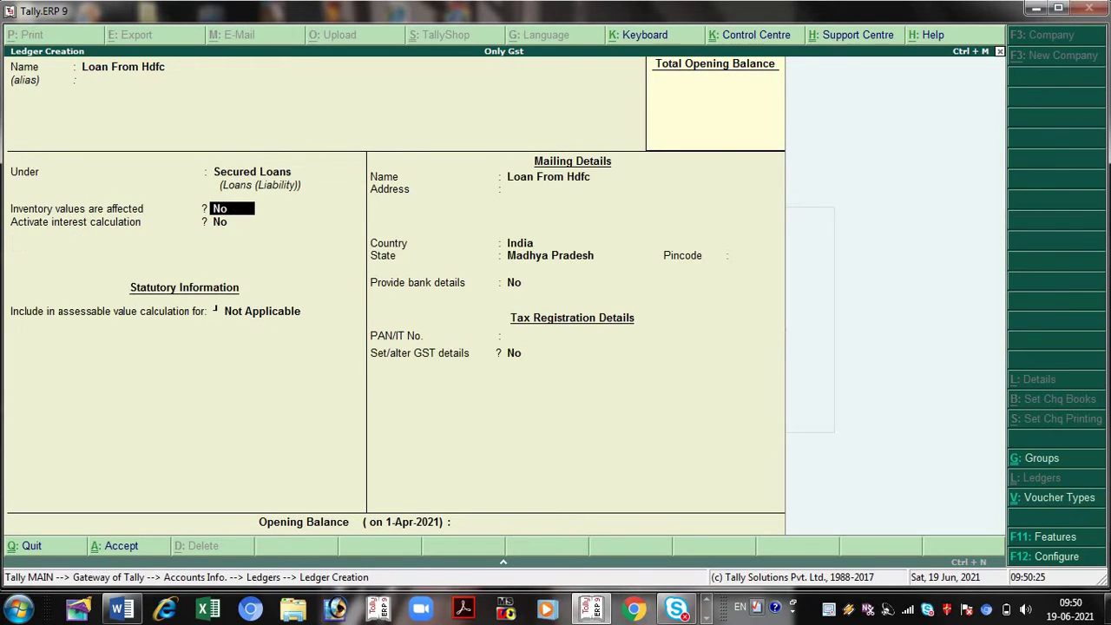
Step: Activate interest calculation for the ledger, including the transaction date for both amounts added and amounts deducted
{"action": "key", "text": "Return"}
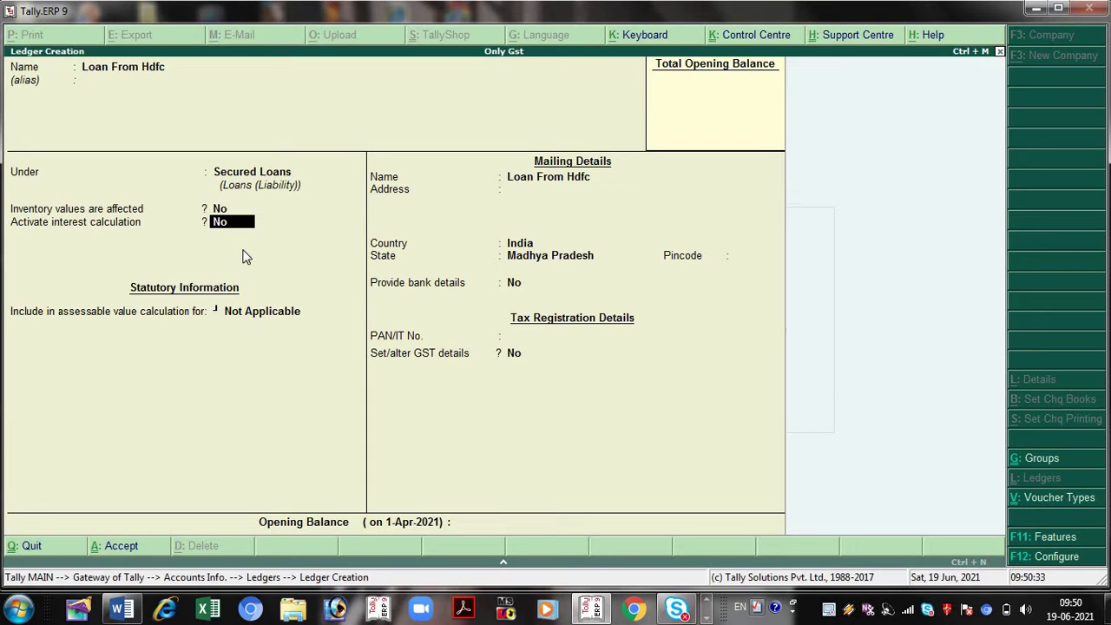
{"action": "type", "text": "y"}
{"action": "key", "text": "Return"}
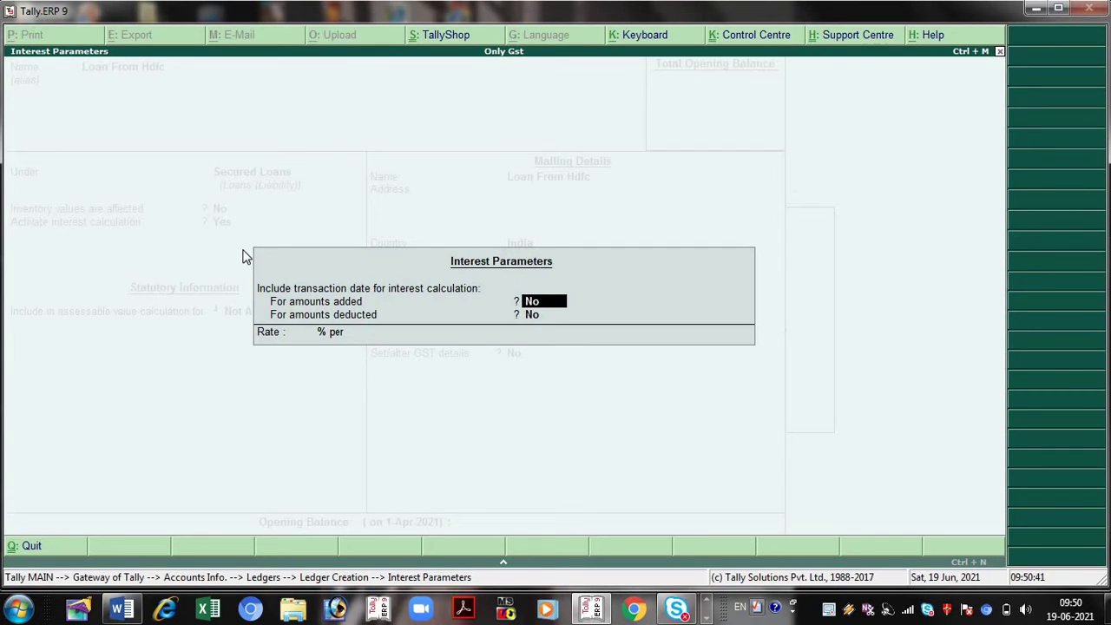
{"action": "type", "text": "y"}
{"action": "key", "text": "Return"}
{"action": "type", "text": "y"}
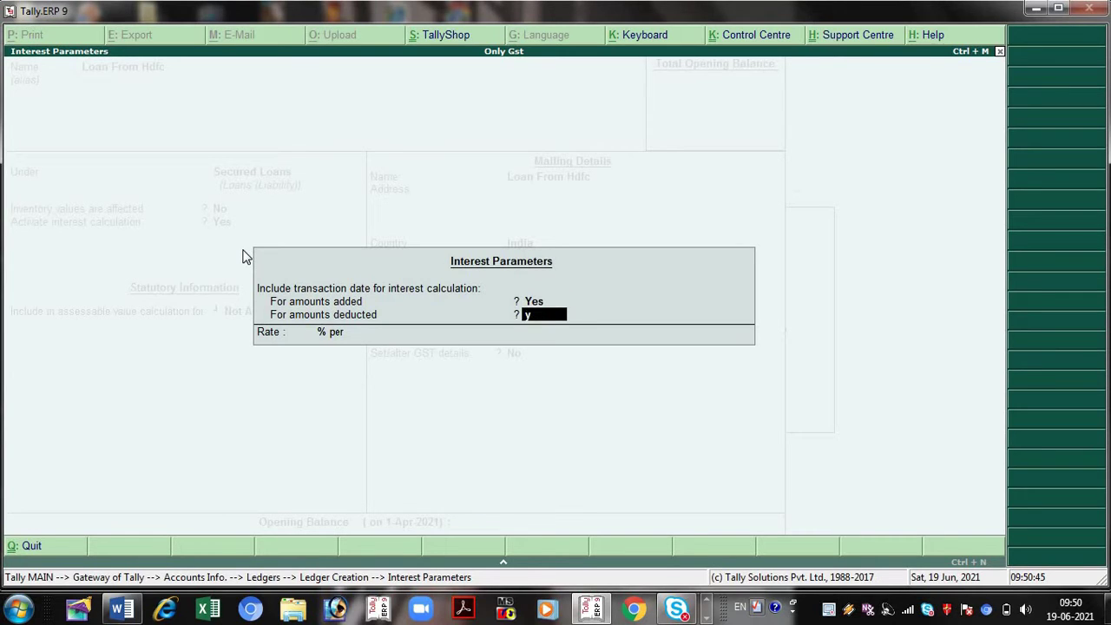
{"action": "key", "text": "Return"}
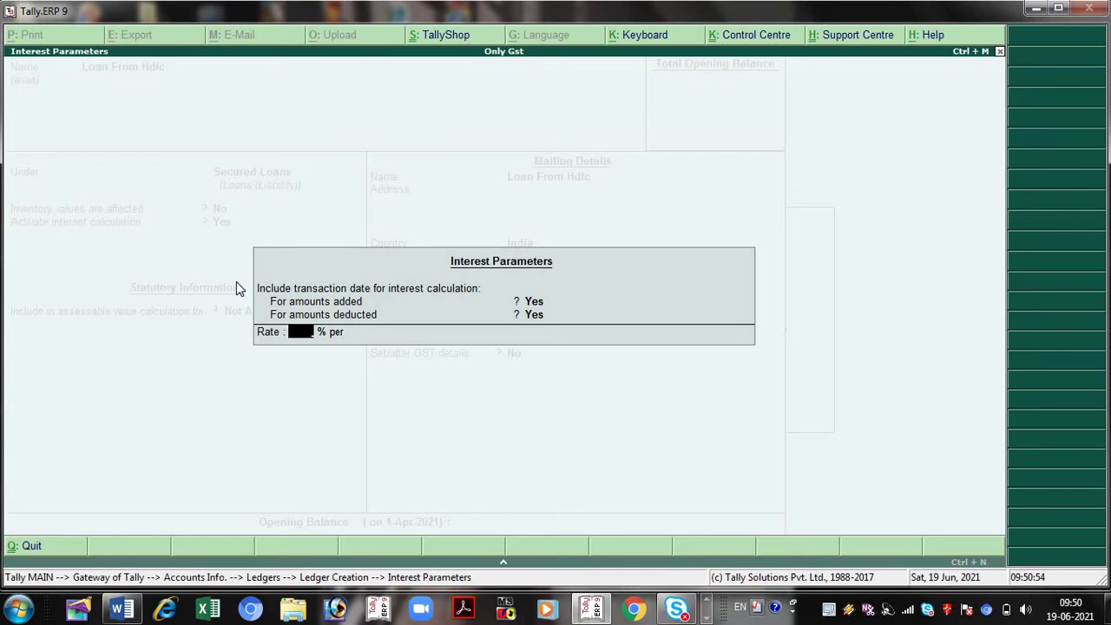
Step: Set the interest rate to 5% per 30-day Month and accept the interest parameters
{"action": "type", "text": "5"}
{"action": "key", "text": "Return"}
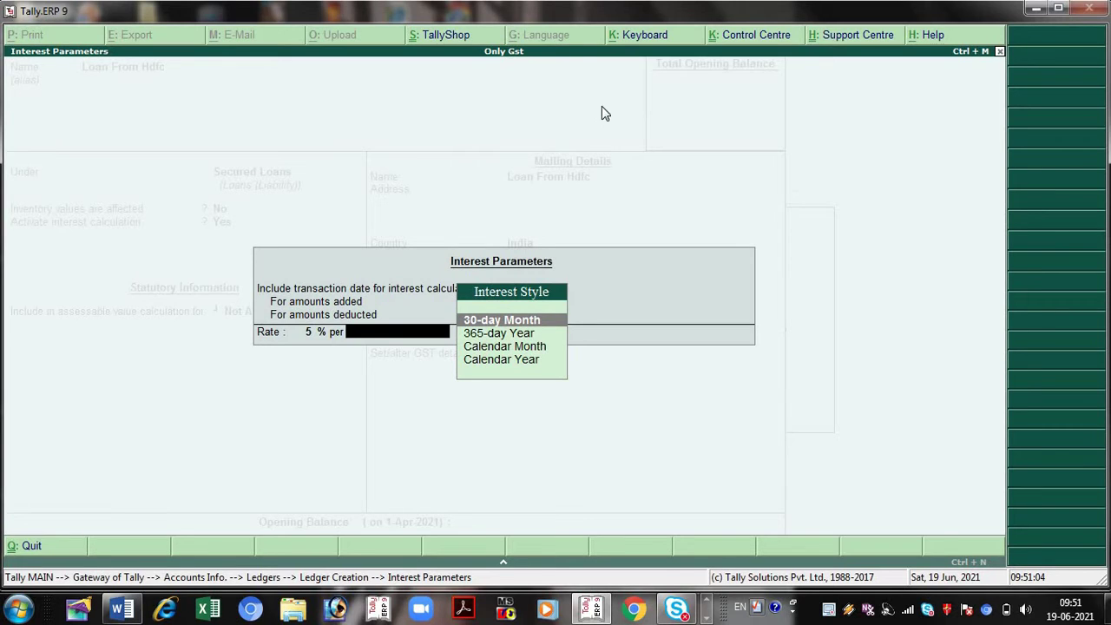
{"action": "key", "text": "ctrl+a"}
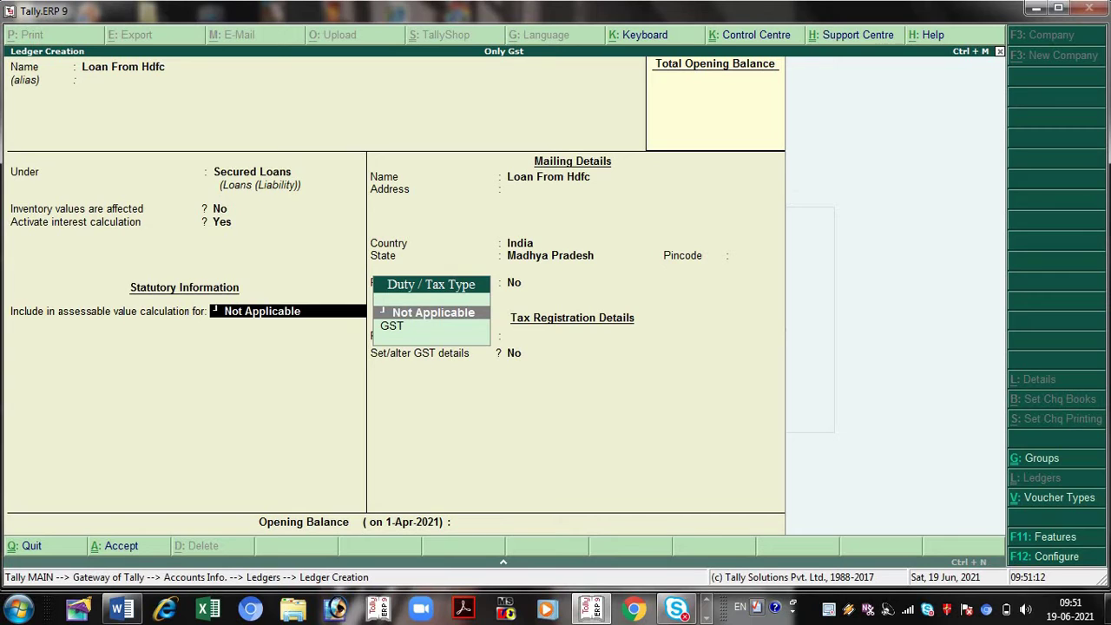
Step: Keep the default statutory, mailing and tax details, leave the opening balance blank and save the ledger
{"action": "key", "text": "Return"}
{"action": "key", "text": "Return"}
{"action": "key", "text": "Return"}
{"action": "key", "text": "Return"}
{"action": "key", "text": "Return"}
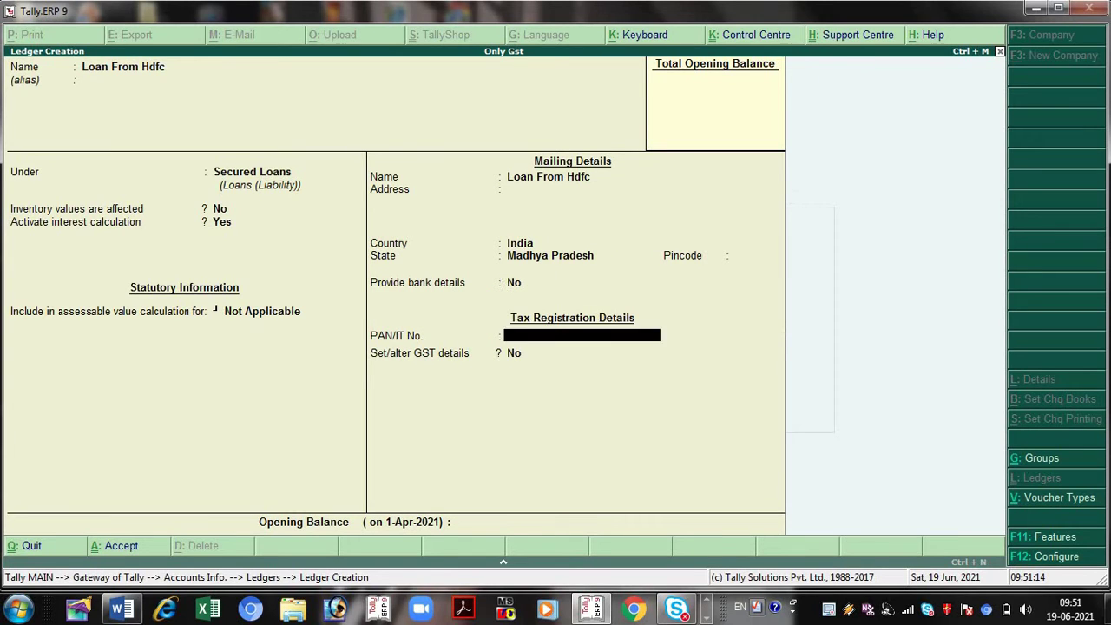
{"action": "key", "text": "Return"}
{"action": "key", "text": "Return"}
{"action": "key", "text": "Return"}
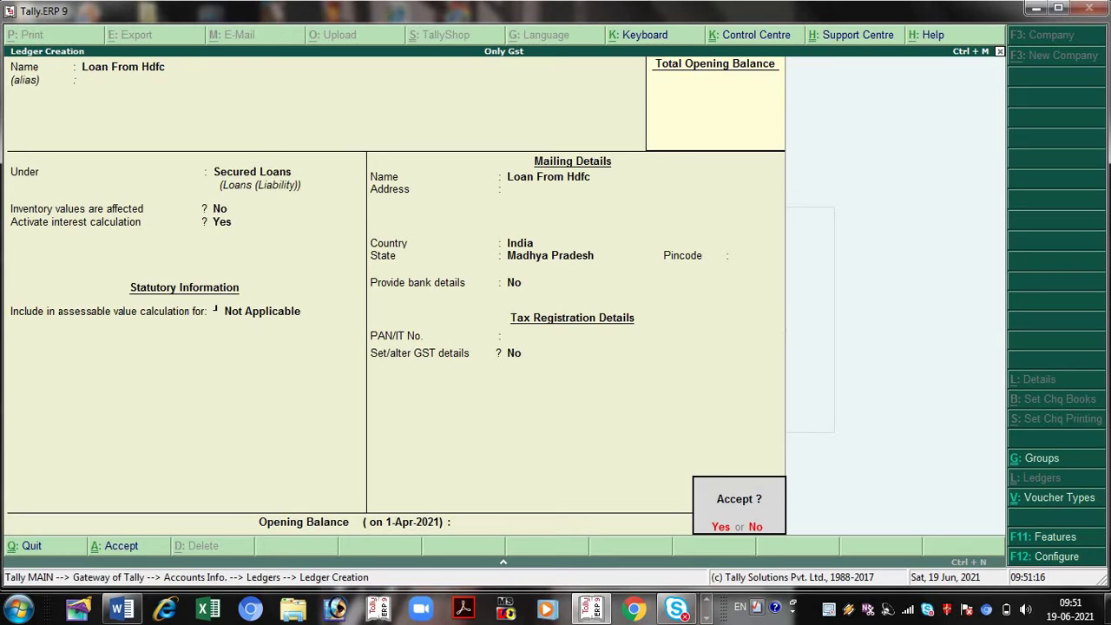
{"action": "key", "text": "Return"}
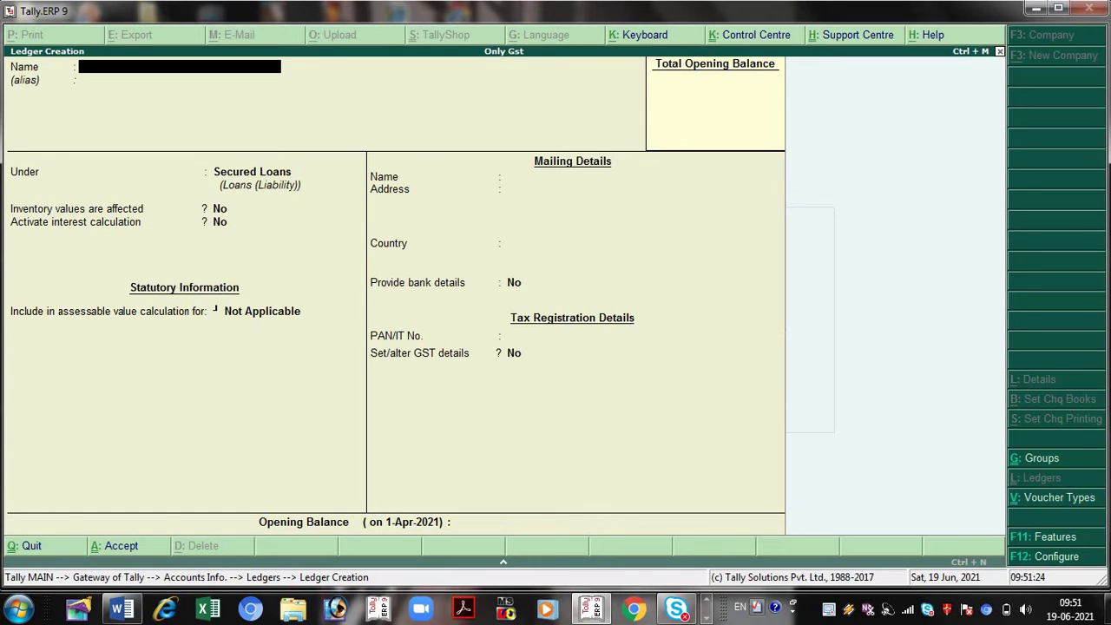
Step: Leave ledger creation for the Gateway of Tally and open a new Receipt voucher under Accounting Vouchers
{"action": "left_click", "coordinate": [1000, 52]}
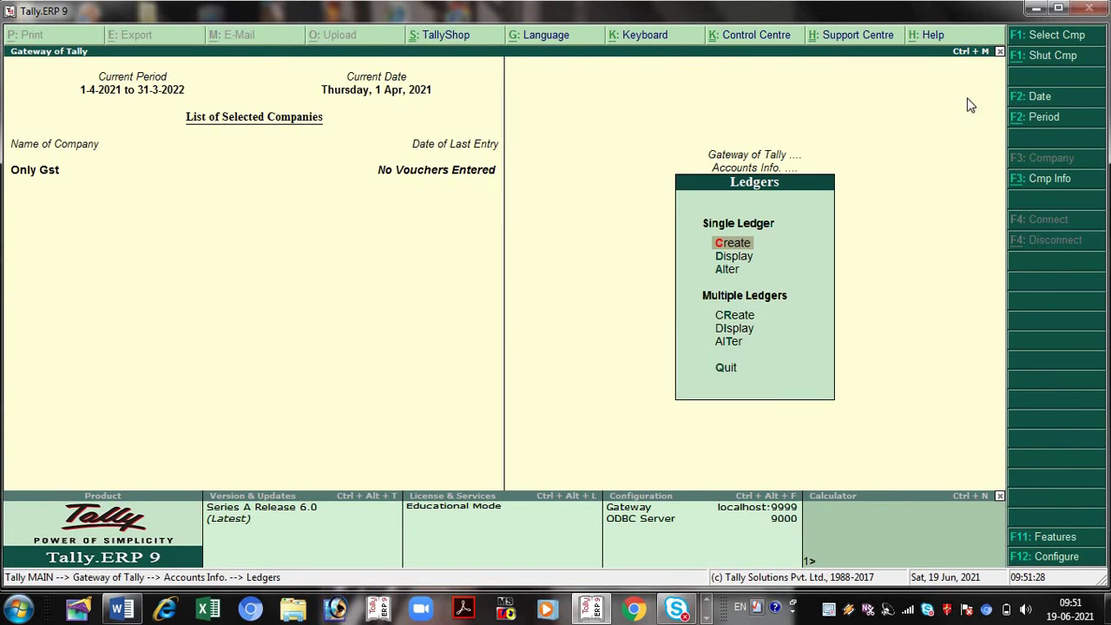
{"action": "left_click", "coordinate": [999, 52]}
{"action": "left_click", "coordinate": [999, 52]}
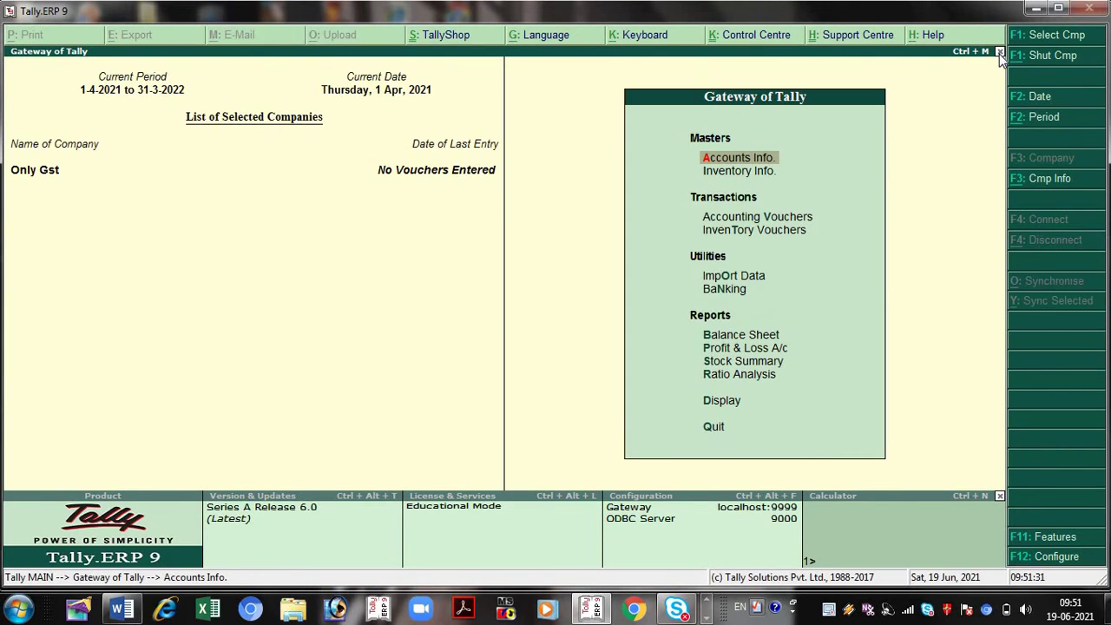
{"action": "key", "text": "Down"}
{"action": "key", "text": "Down"}
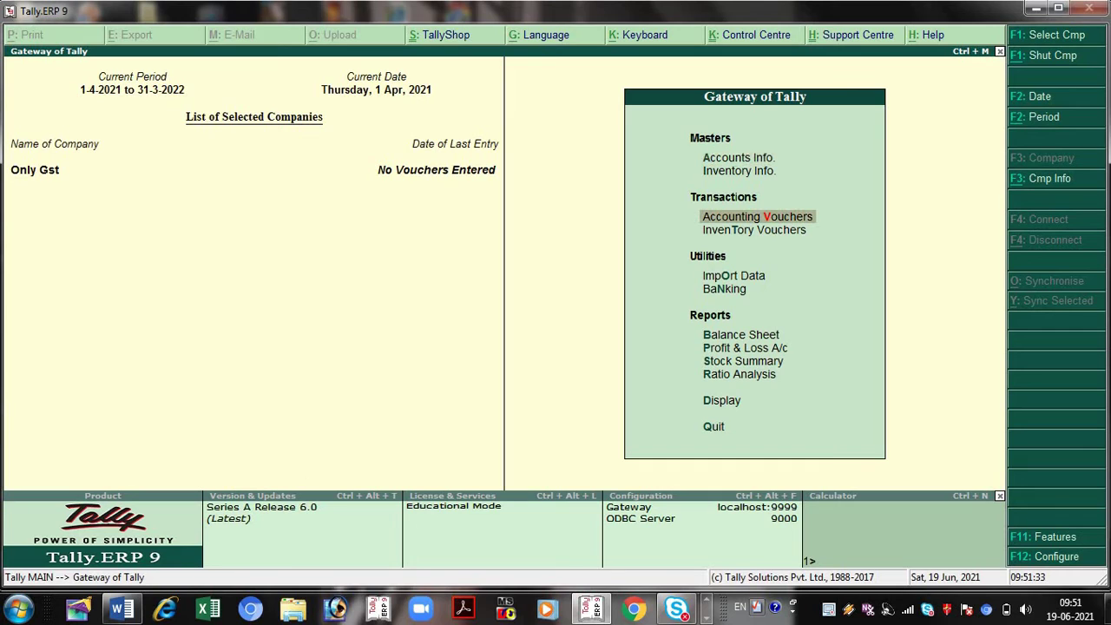
{"action": "key", "text": "Return"}
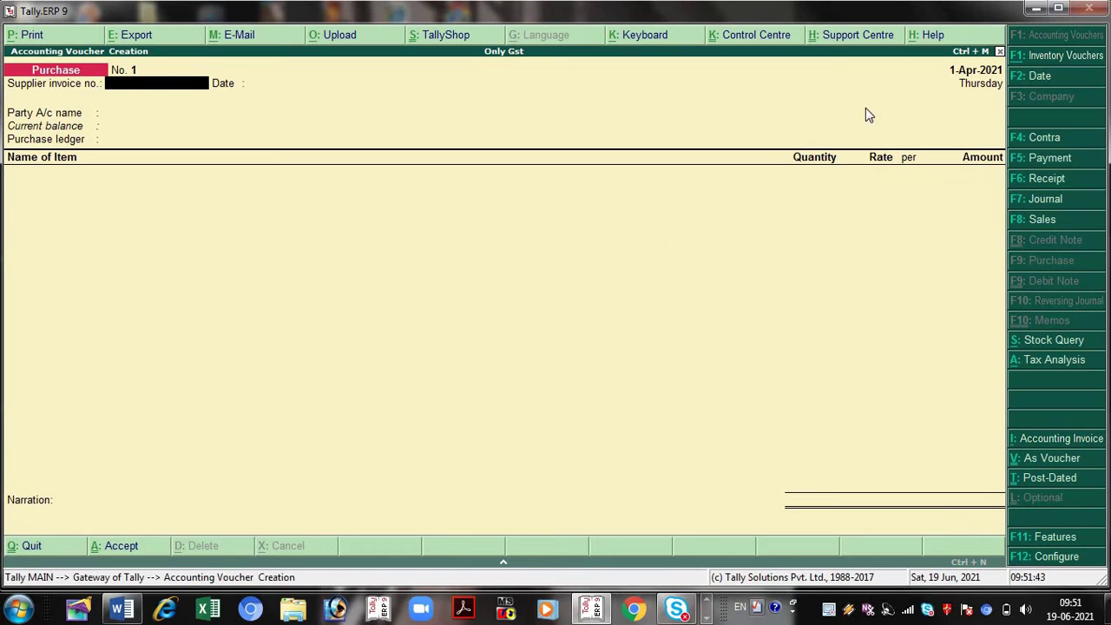
{"action": "left_click", "coordinate": [1050, 182]}
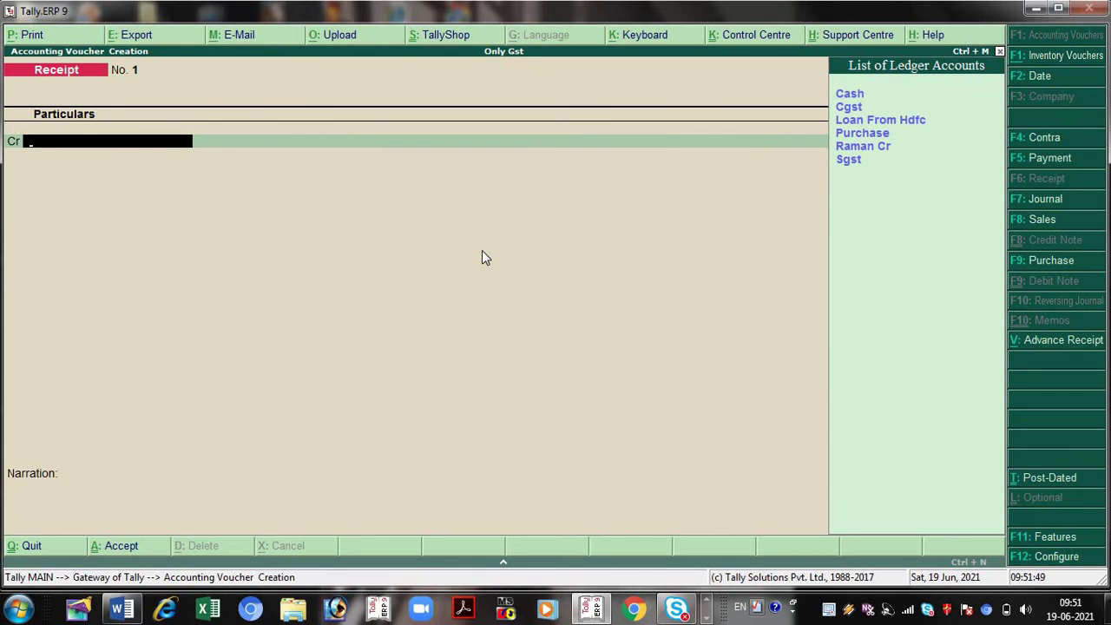
Step: Choose Loan From Hdfc as the credit ledger of the receipt voucher
{"action": "left_click", "coordinate": [1108, 608]}
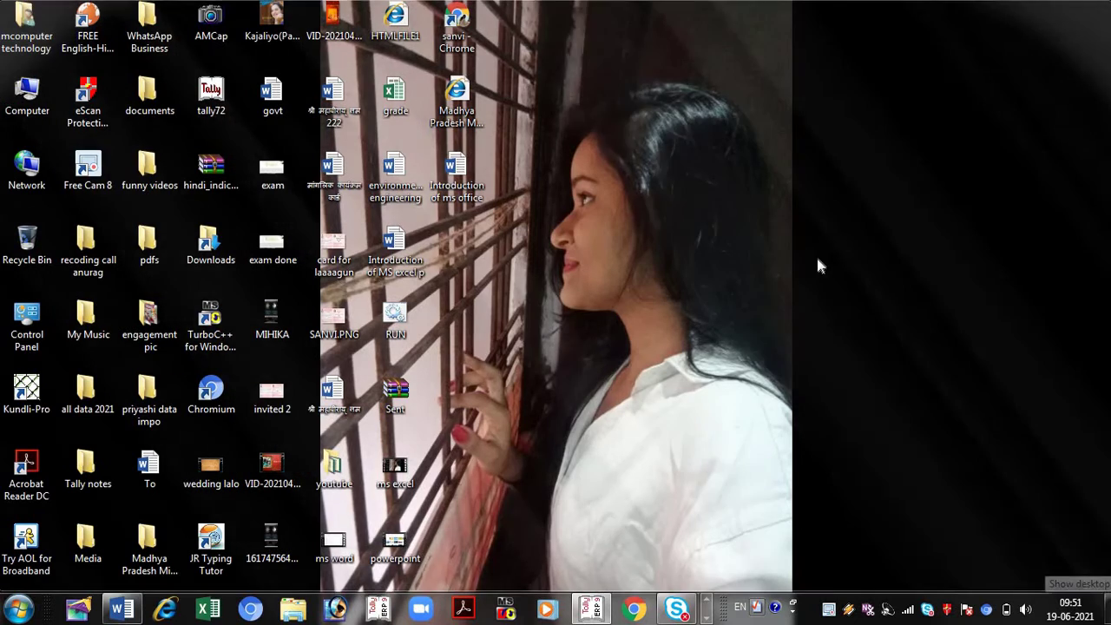
{"action": "key", "text": "Down"}
{"action": "key", "text": "Down"}
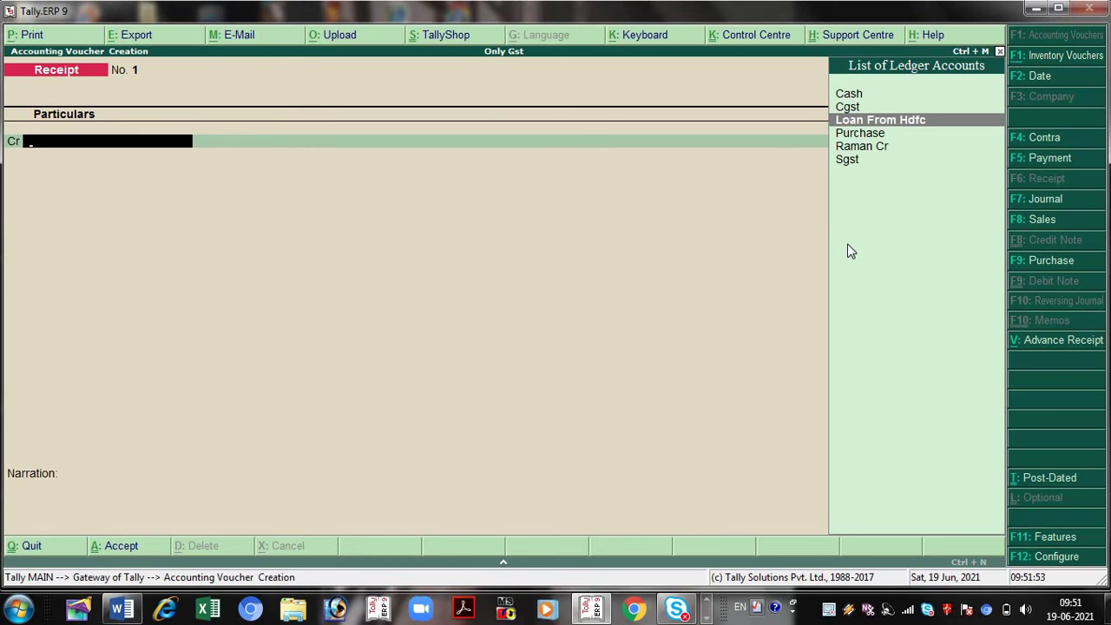
{"action": "key", "text": "Return"}
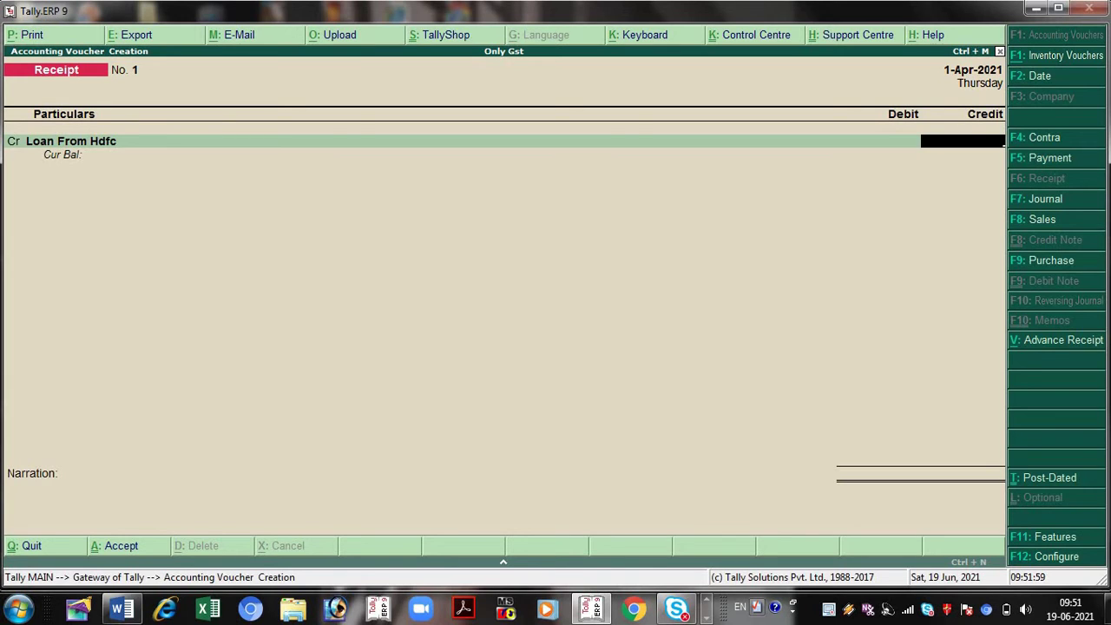
Step: Enter 2,00,000 as the credit amount for Loan From Hdfc in the receipt voucher
{"action": "type", "text": "20000"}
{"action": "key", "text": "BackSpace"}
{"action": "key", "text": "BackSpace"}
{"action": "key", "text": "BackSpace"}
{"action": "type", "text": "0000"}
{"action": "key", "text": "Return"}
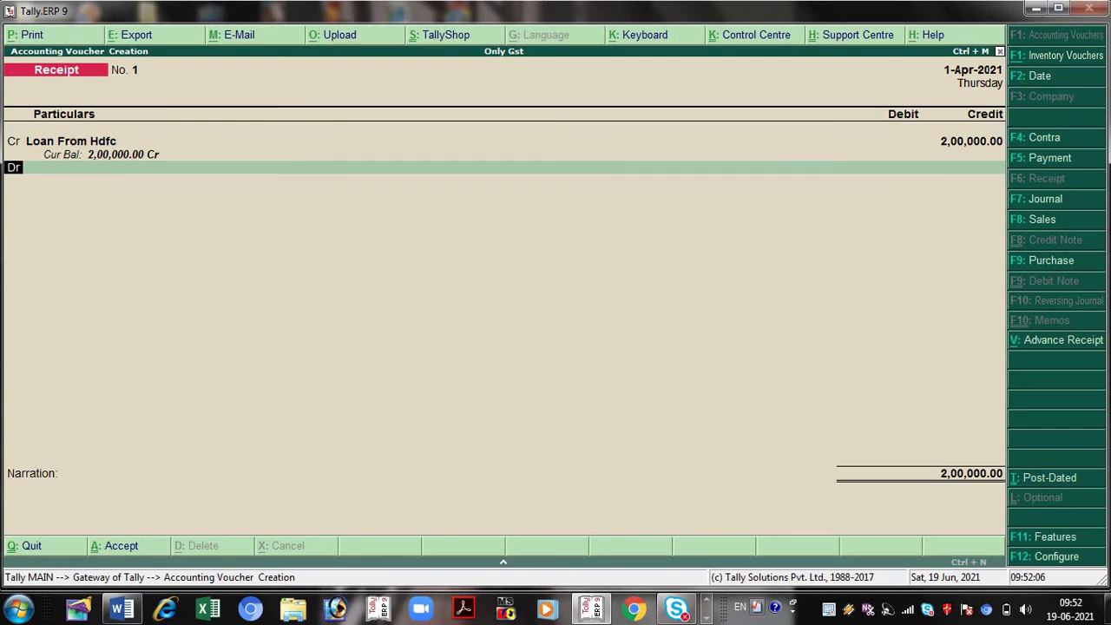
Step: Debit Cash for the full 2,00,000 and save the receipt voucher without a narration
{"action": "key", "text": "Return"}
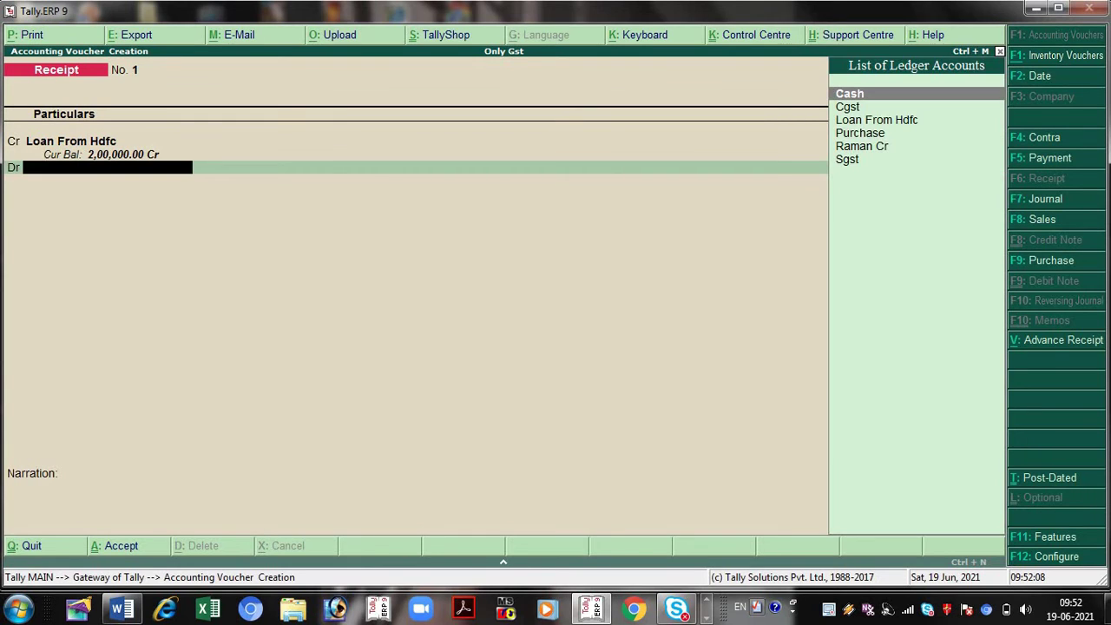
{"action": "key", "text": "Return"}
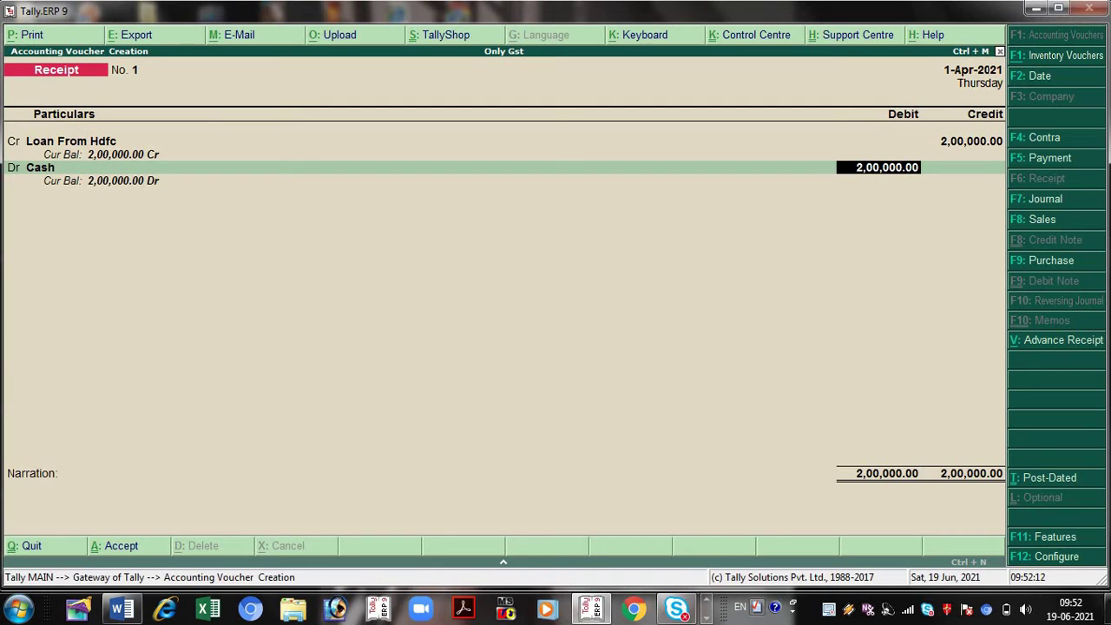
{"action": "key", "text": "Return"}
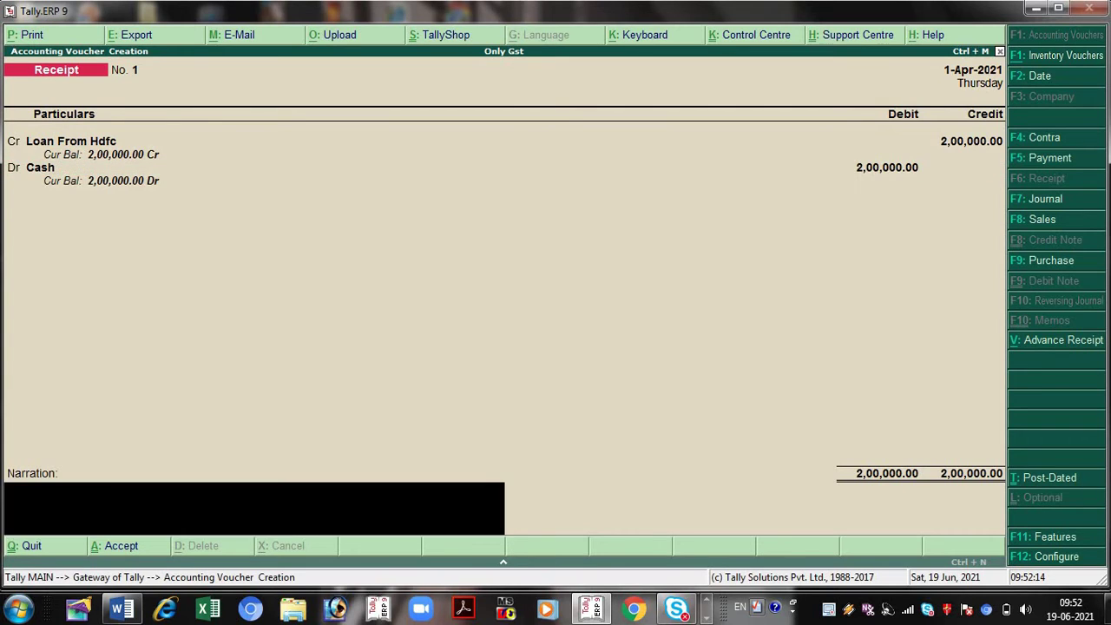
{"action": "key", "text": "Return"}
{"action": "key", "text": "Return"}
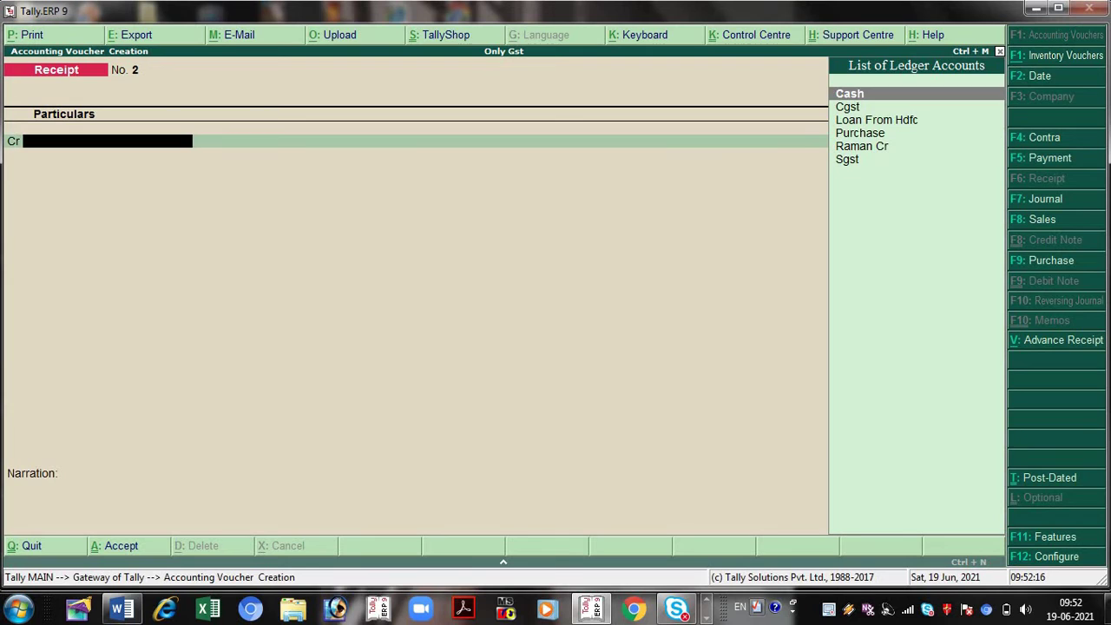
Step: Leave voucher entry for the Gateway of Tally and open the Display reports
{"action": "left_click", "coordinate": [999, 52]}
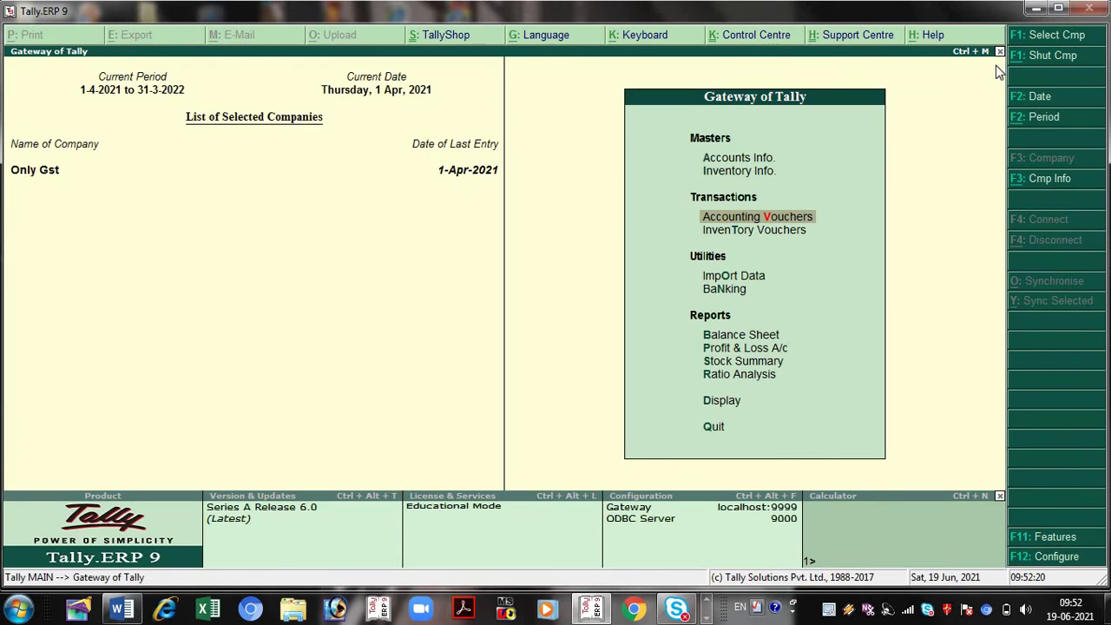
{"action": "key", "text": "Up"}
{"action": "key", "text": "Up"}
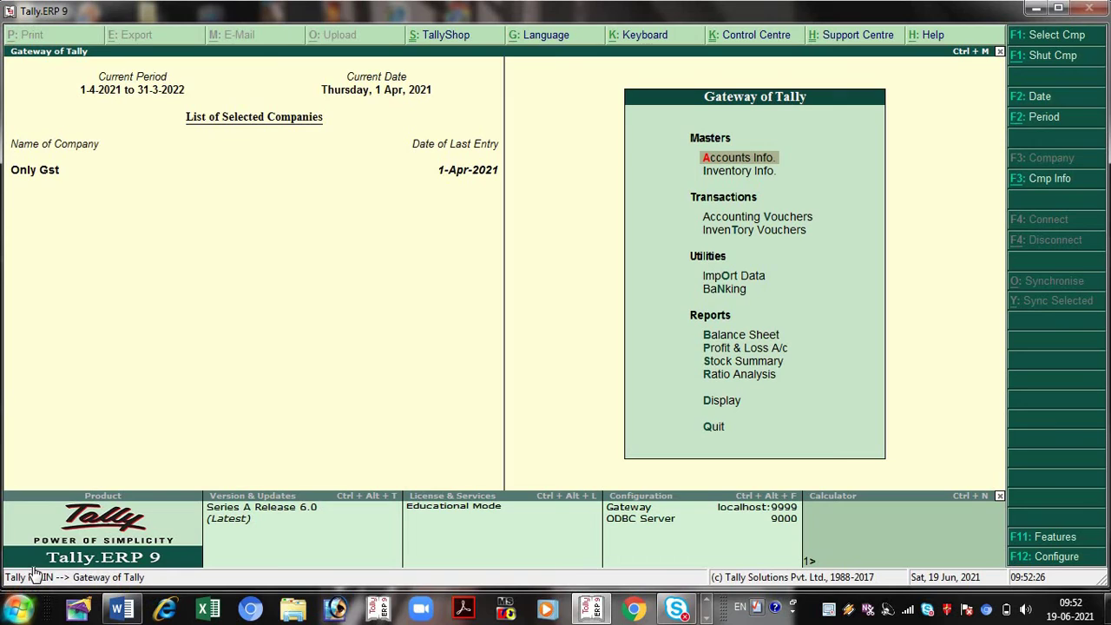
{"action": "key", "text": "Down"}
{"action": "key", "text": "Down"}
{"action": "key", "text": "Down"}
{"action": "key", "text": "Down"}
{"action": "key", "text": "Down"}
{"action": "key", "text": "Down"}
{"action": "key", "text": "Down"}
{"action": "key", "text": "Down"}
{"action": "key", "text": "Down"}
{"action": "key", "text": "Down"}
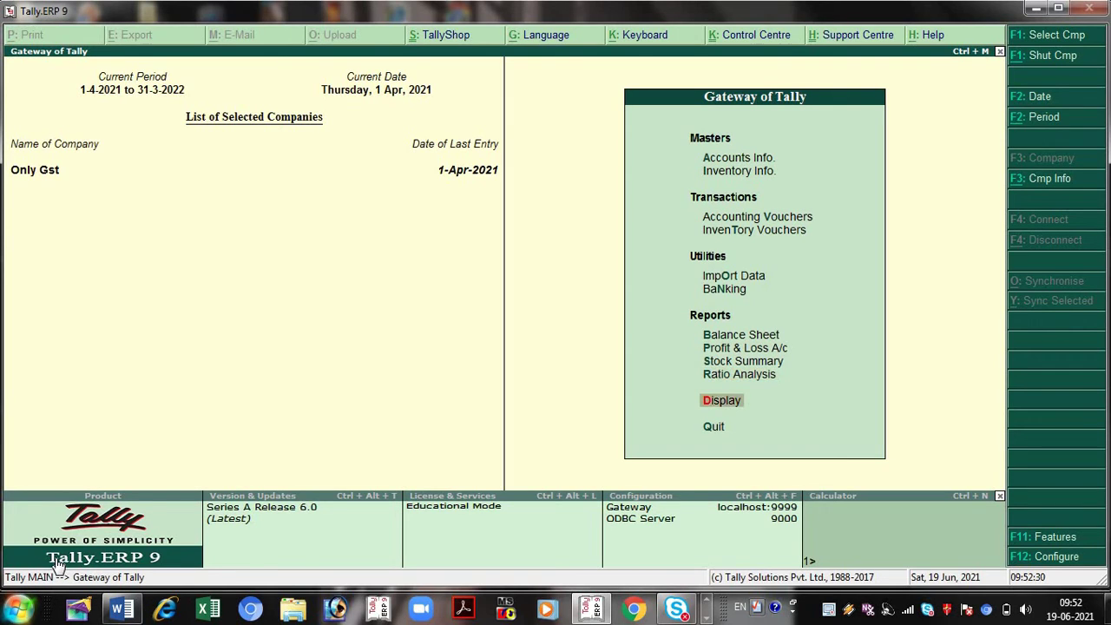
{"action": "key", "text": "Return"}
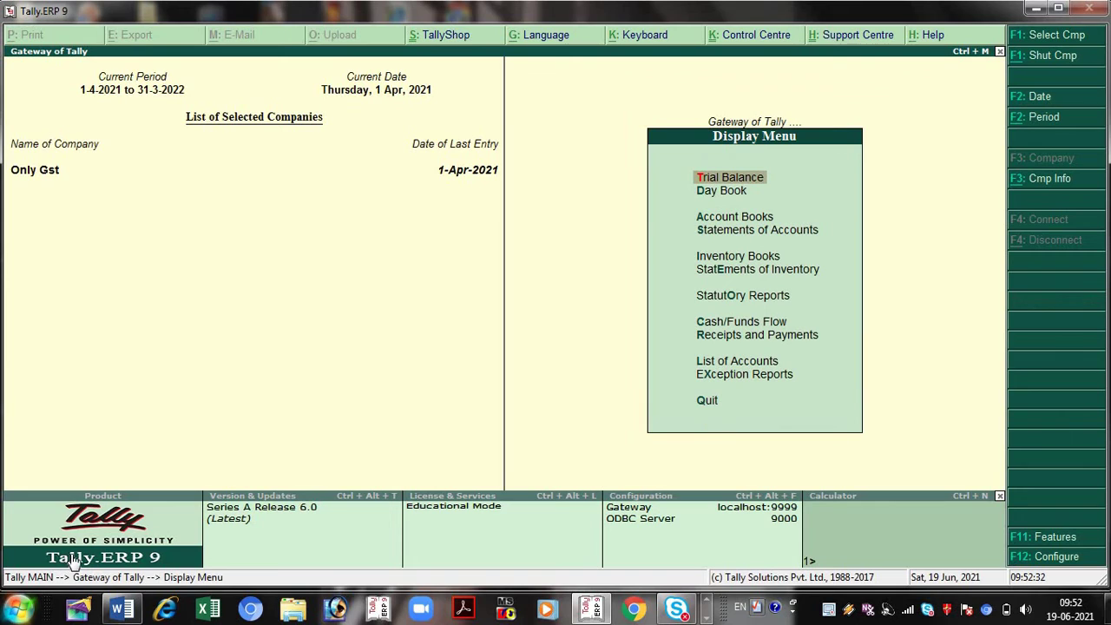
Step: Open the Interest Payable report from Interest Calculations under Statements of Accounts to review the loan interest
{"action": "key", "text": "Down"}
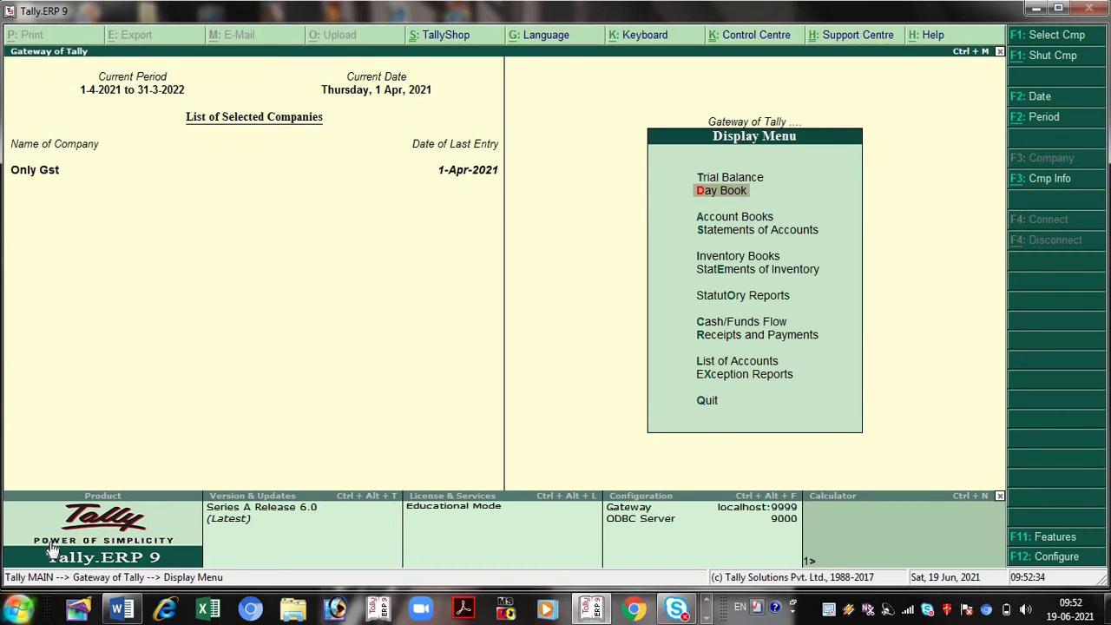
{"action": "key", "text": "Down"}
{"action": "key", "text": "Down"}
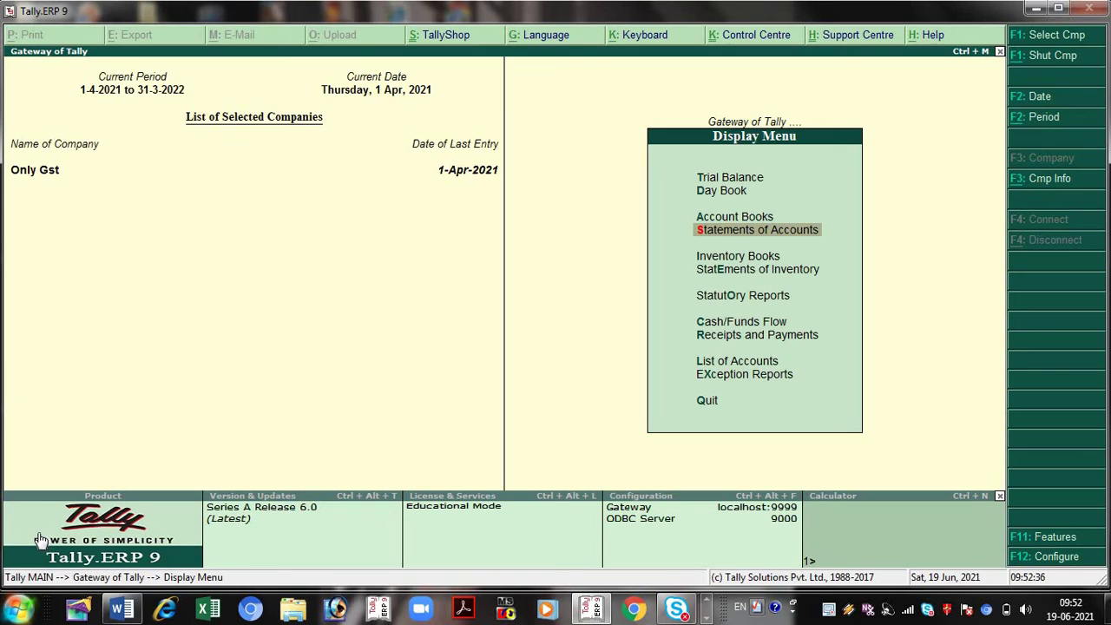
{"action": "key", "text": "Return"}
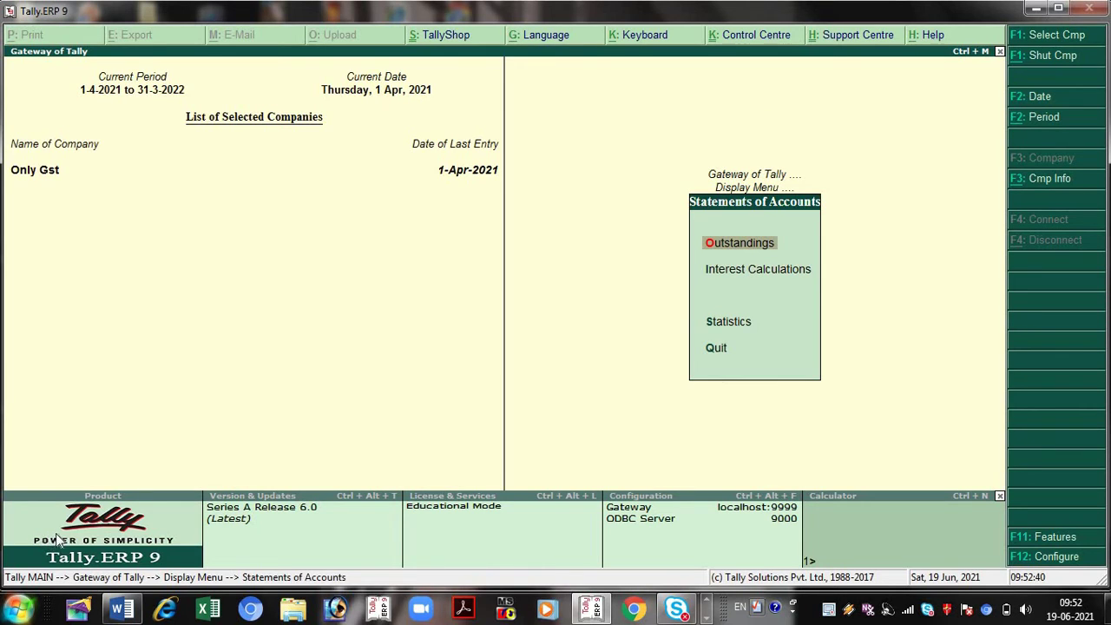
{"action": "key", "text": "Down"}
{"action": "key", "text": "Return"}
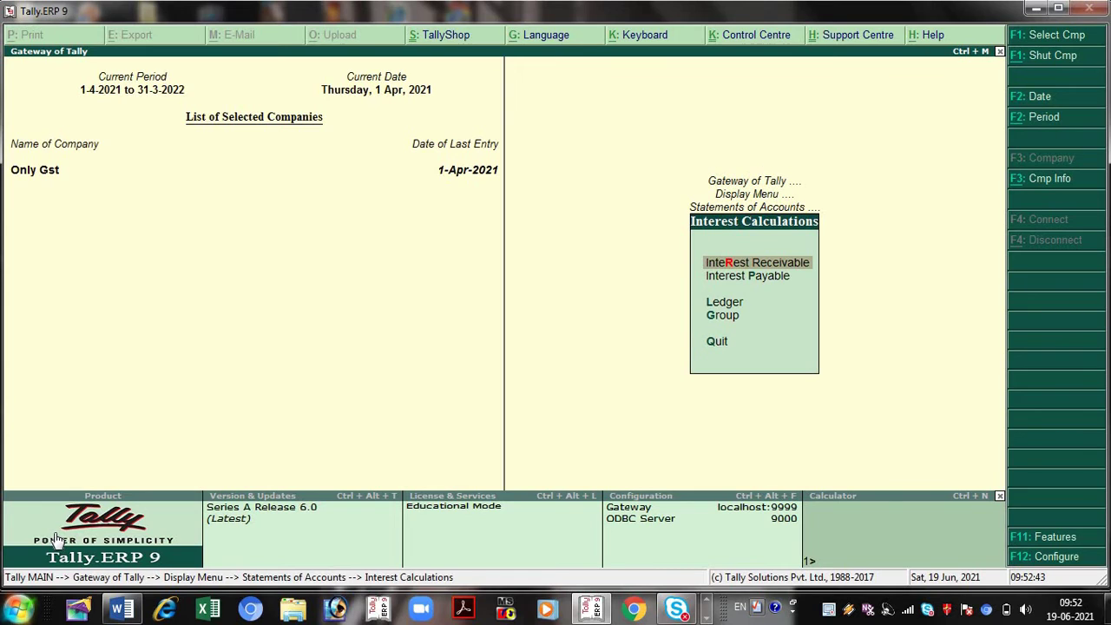
{"action": "key", "text": "Down"}
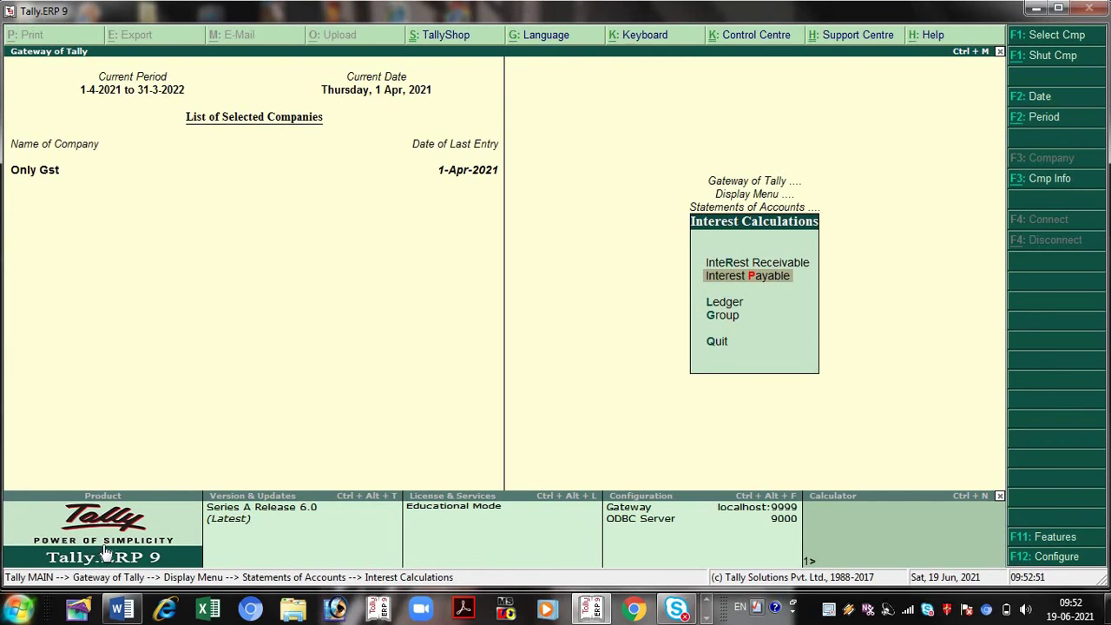
{"action": "key", "text": "Return"}
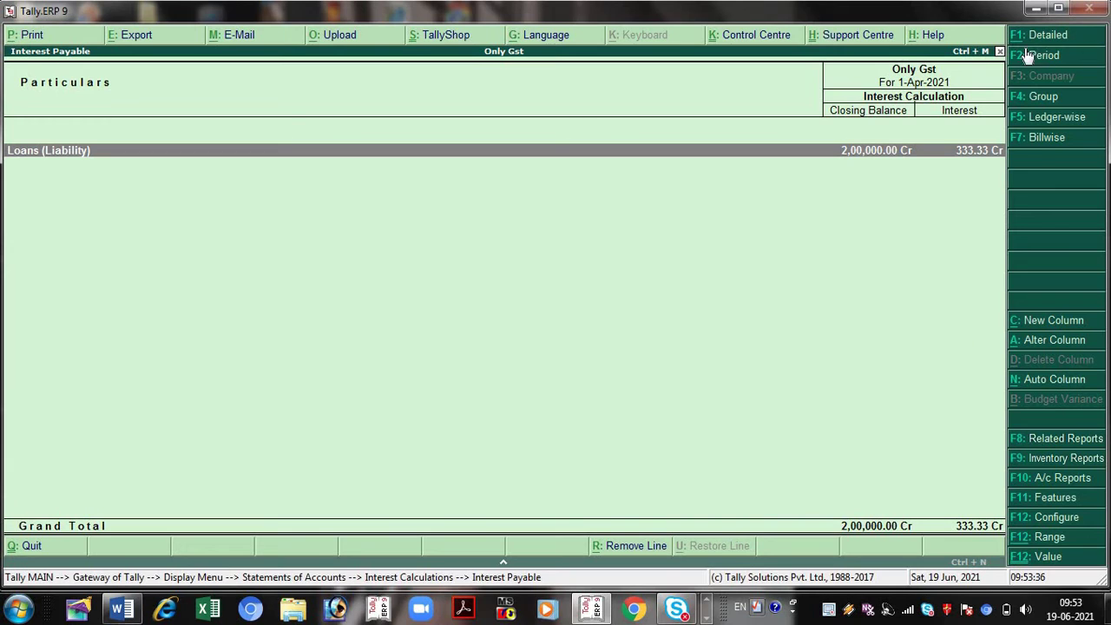
Step: Close the Interest Payable report, return to the Gateway of Tally and start creating a single ledger under Accounts Info
{"action": "left_click", "coordinate": [1000, 52]}
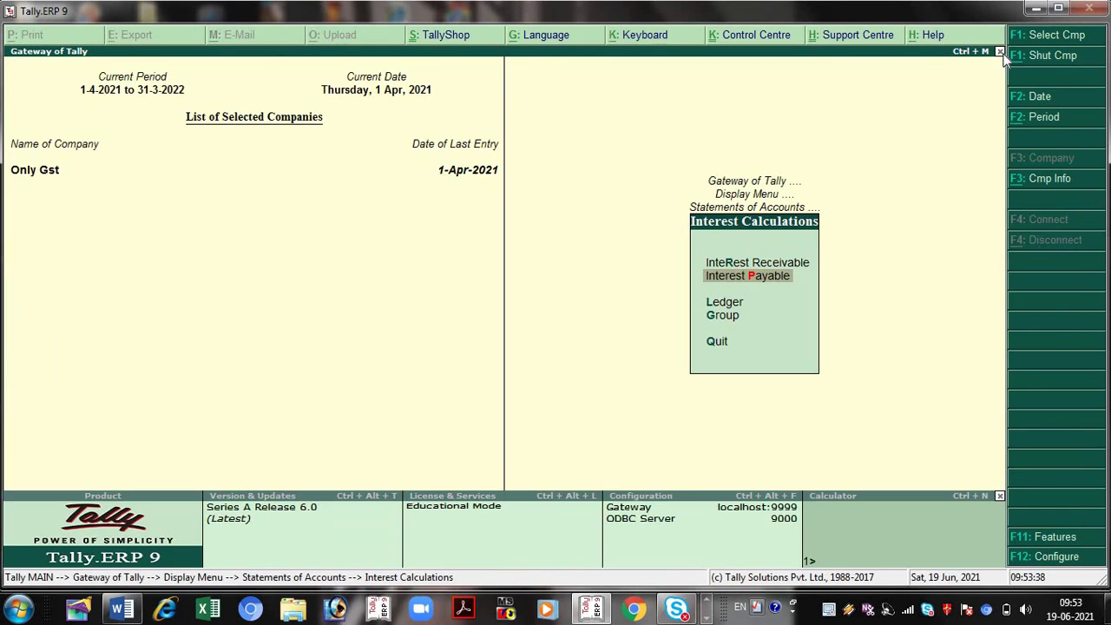
{"action": "left_click", "coordinate": [1000, 53]}
{"action": "left_click", "coordinate": [1001, 52]}
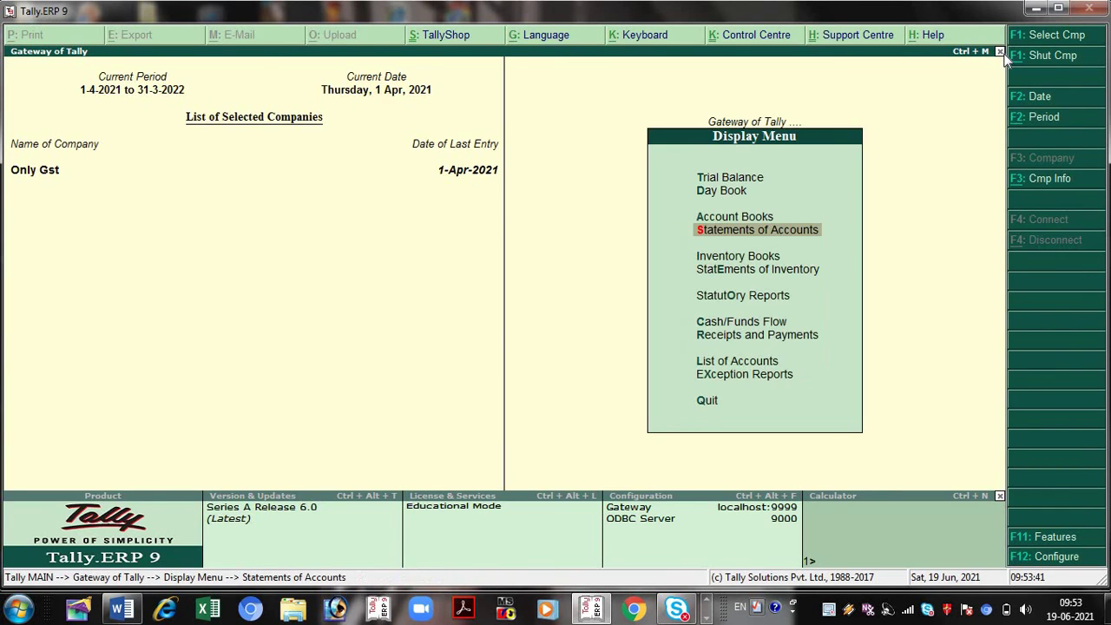
{"action": "left_click", "coordinate": [1001, 52]}
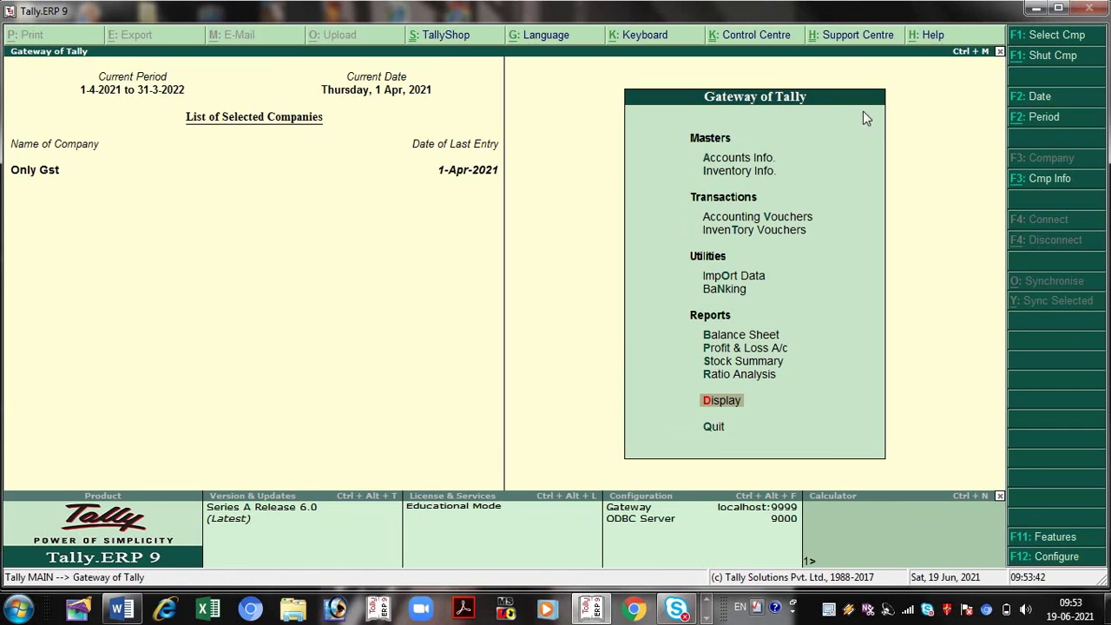
{"action": "left_click", "coordinate": [751, 161]}
{"action": "key", "text": "Down"}
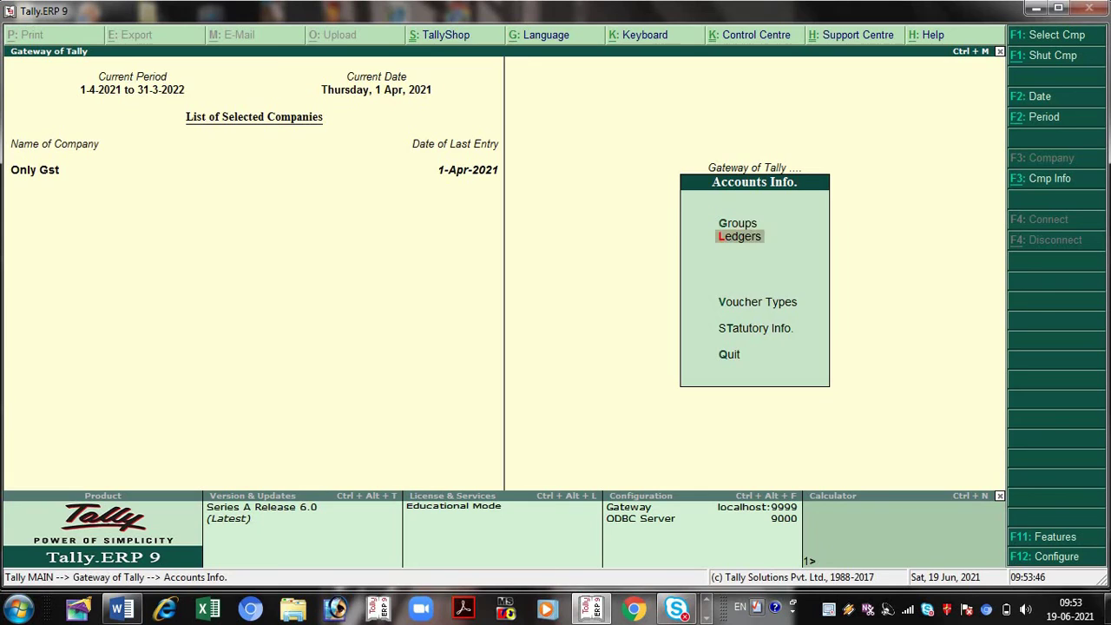
{"action": "key", "text": "Return"}
{"action": "key", "text": "Return"}
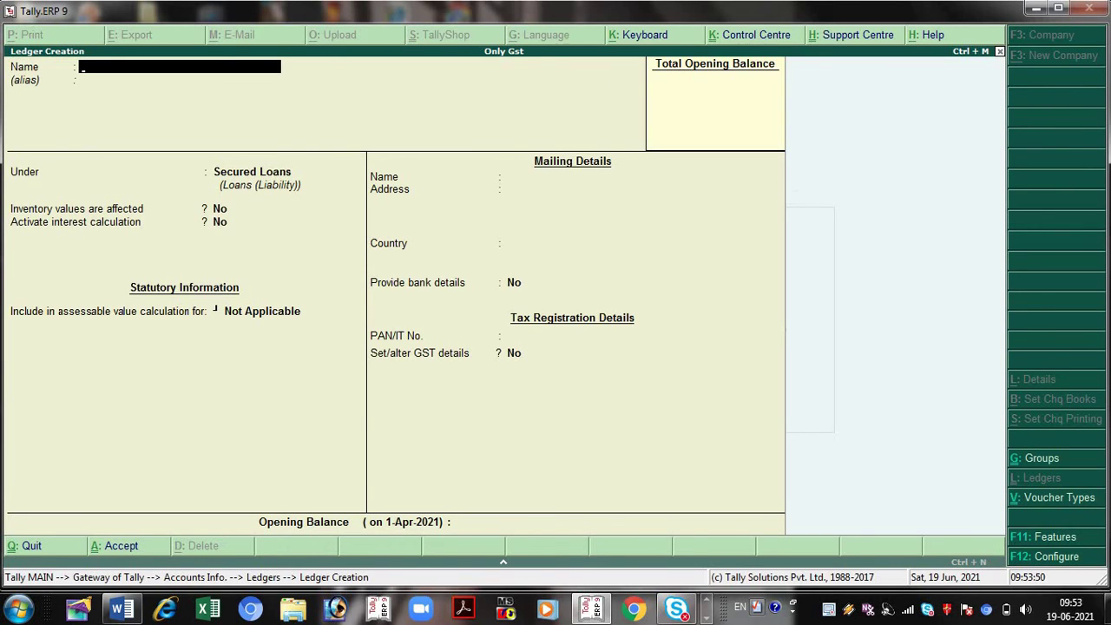
Step: Name the ledger as a loan from the individual lender, group it under Unsecured Loans and leave inventory values unaffected
{"action": "type", "text": "Loan From Rakesh"}
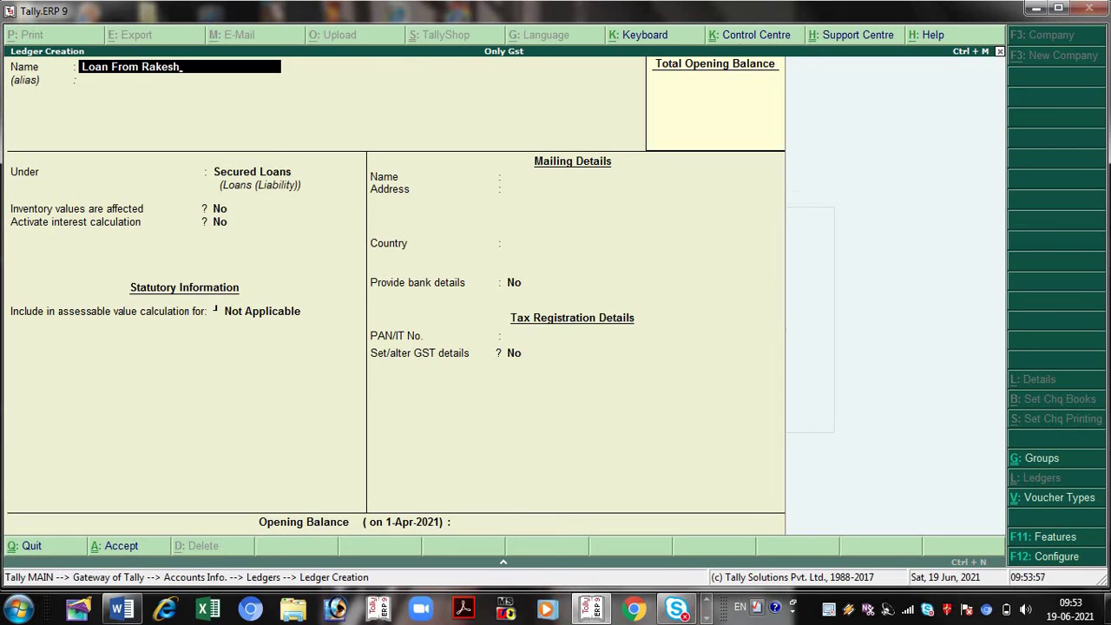
{"action": "key", "text": "Return"}
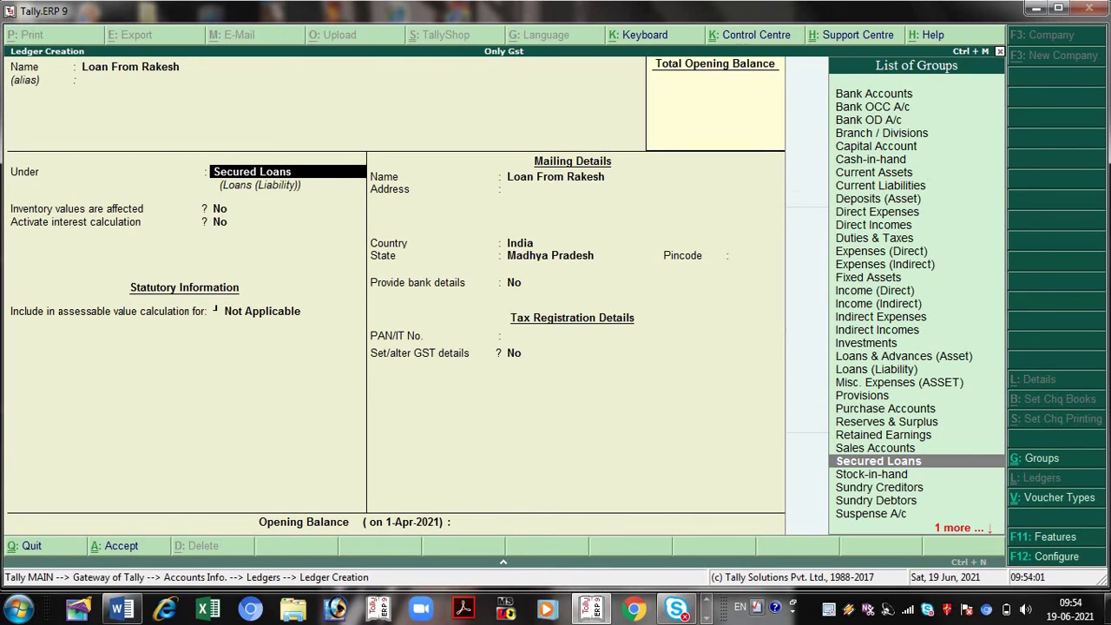
{"action": "type", "text": "Uns"}
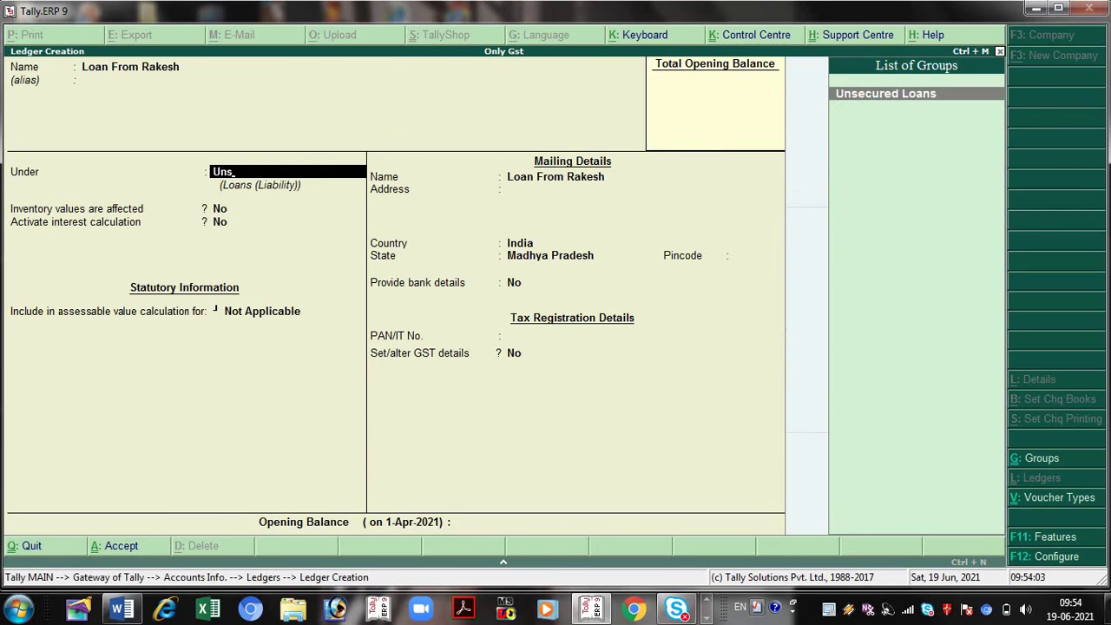
{"action": "key", "text": "Return"}
{"action": "key", "text": "Return"}
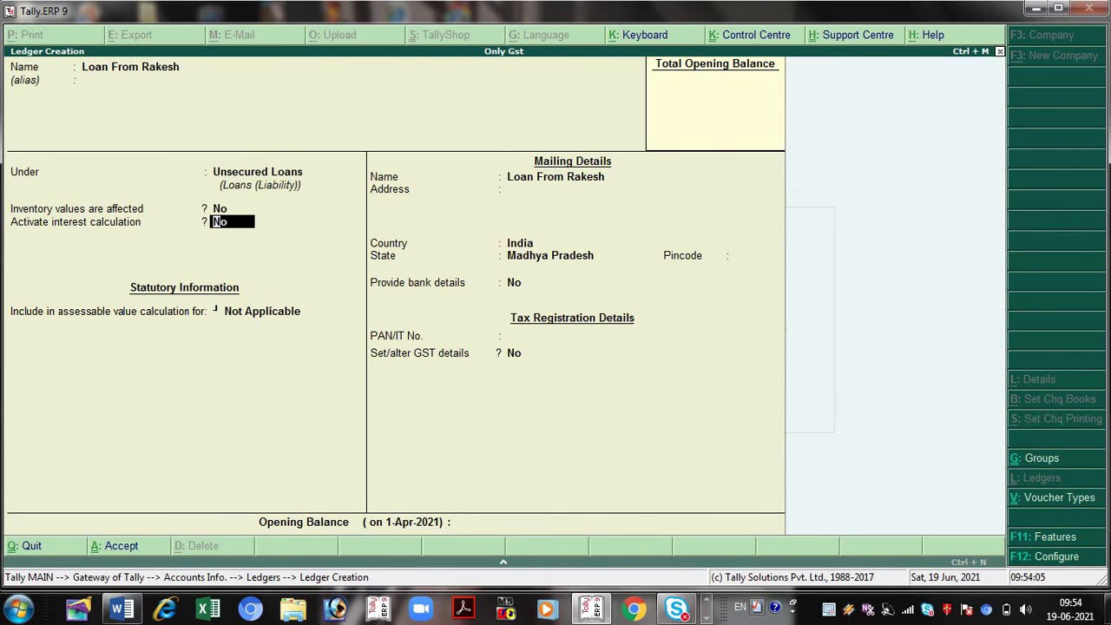
Step: Activate interest calculation for the ledger and include the transaction date for both added and deducted amounts
{"action": "type", "text": "y"}
{"action": "key", "text": "Return"}
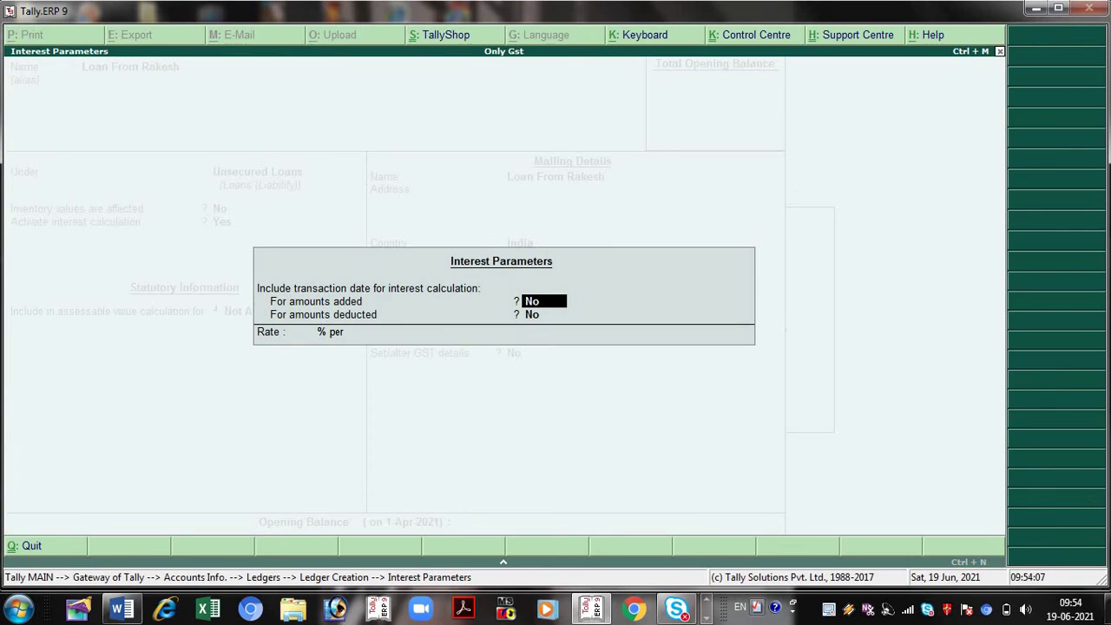
{"action": "type", "text": "y"}
{"action": "key", "text": "Return"}
{"action": "type", "text": "y"}
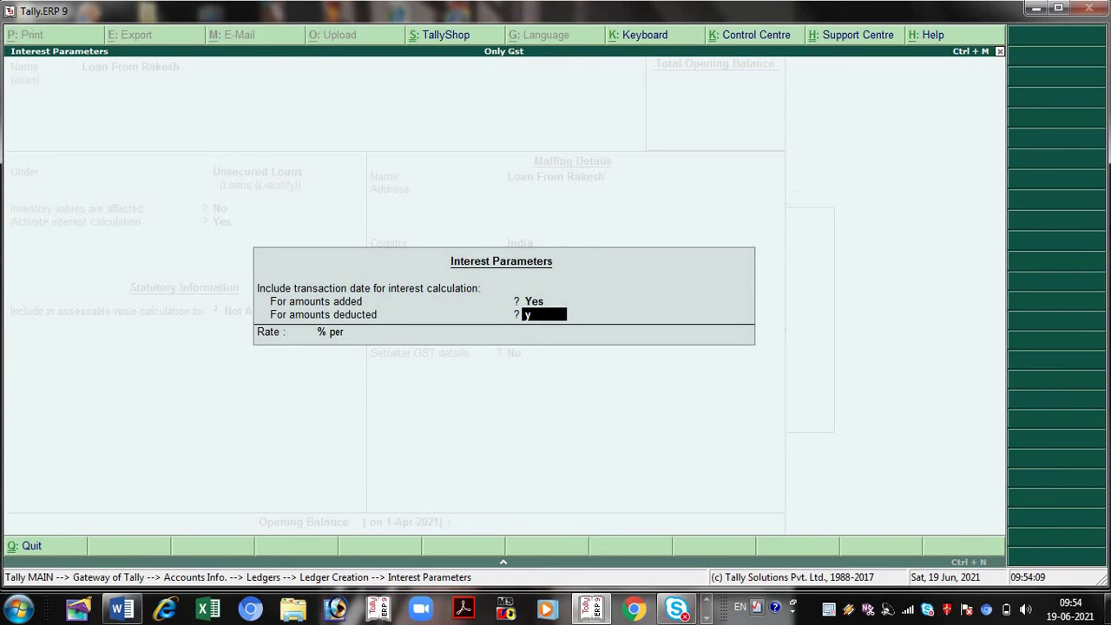
{"action": "key", "text": "Return"}
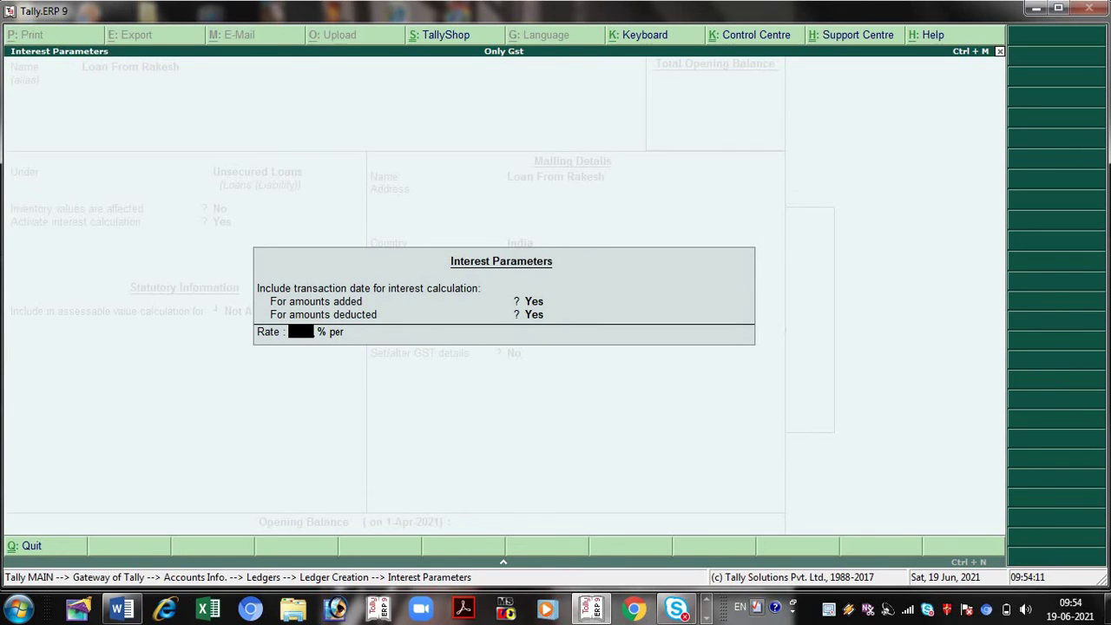
Step: Set the interest rate to 10% per 30-day Month and accept the interest parameters
{"action": "type", "text": "10"}
{"action": "key", "text": "Return"}
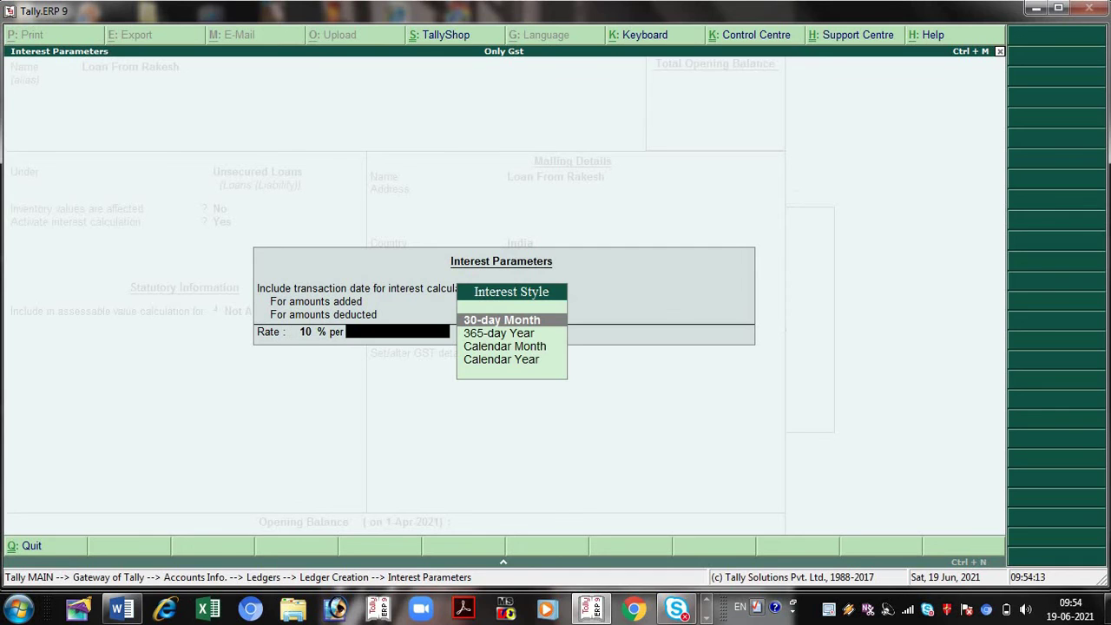
{"action": "key", "text": "Return"}
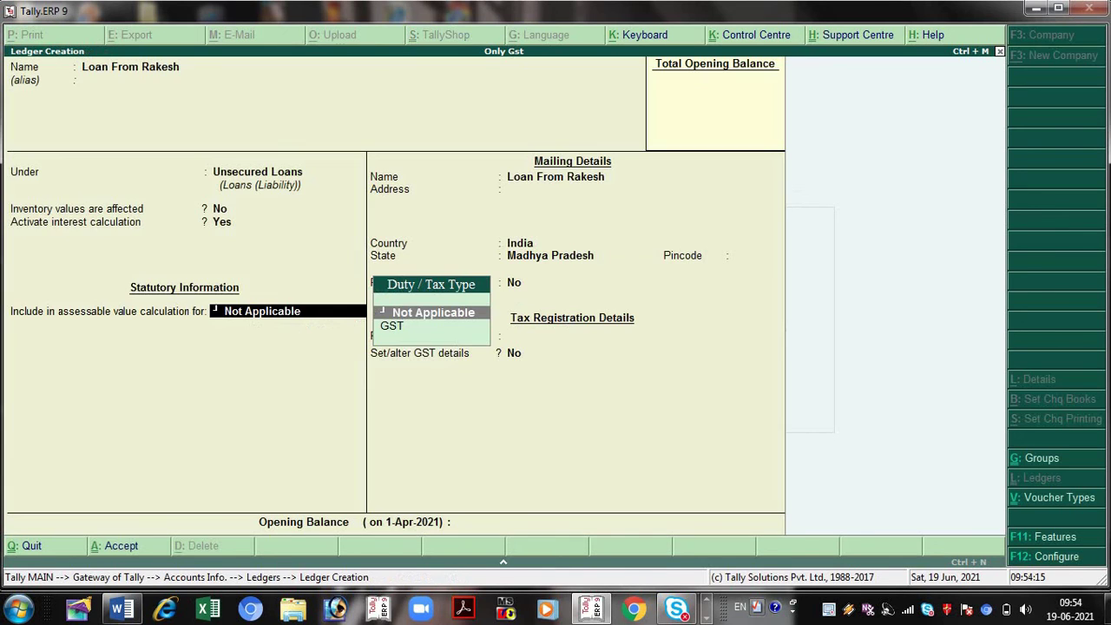
Step: Keep the default statutory, mailing and tax details of the unsecured loan ledger, leave its opening balance blank and save it
{"action": "key", "text": "Return"}
{"action": "key", "text": "Return"}
{"action": "key", "text": "Return"}
{"action": "key", "text": "Return"}
{"action": "key", "text": "Return"}
{"action": "key", "text": "Return"}
{"action": "key", "text": "Return"}
{"action": "key", "text": "Return"}
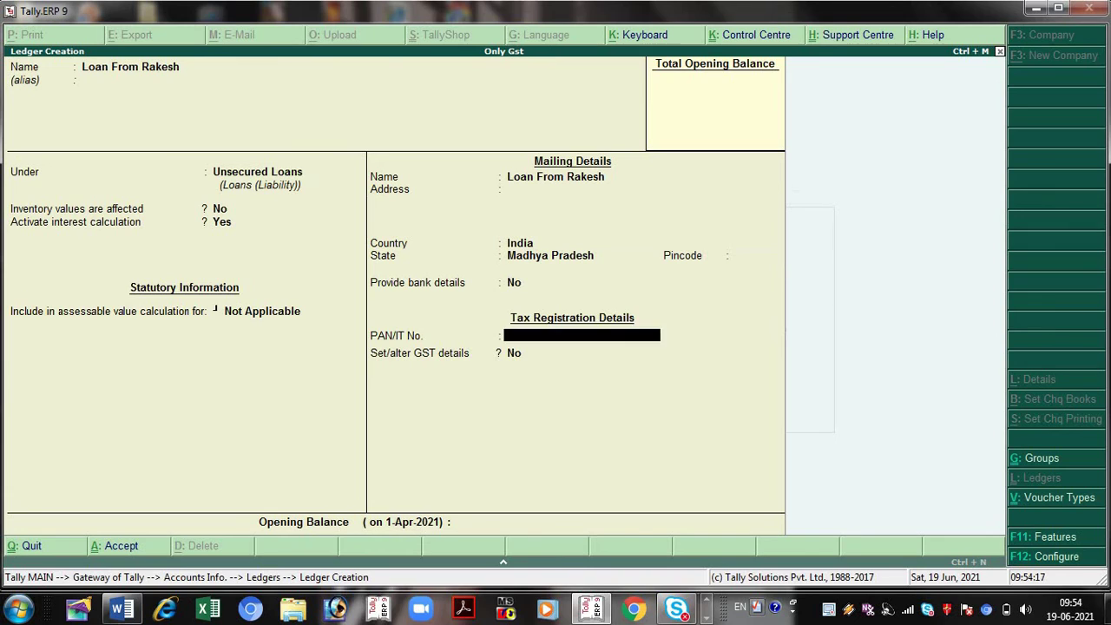
{"action": "key", "text": "Return"}
{"action": "key", "text": "Return"}
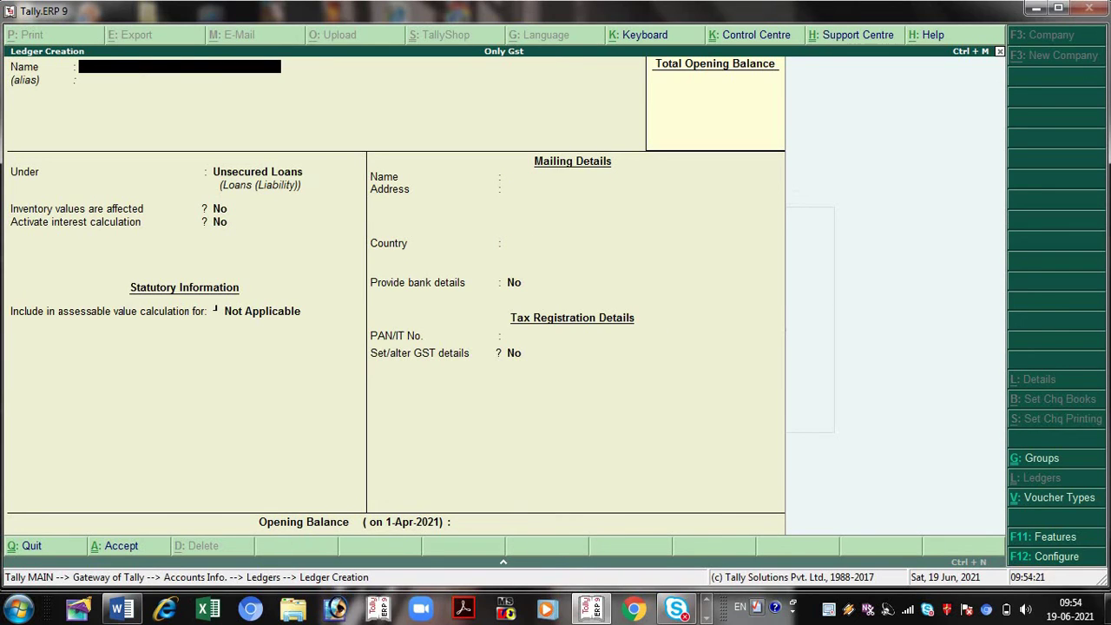
Step: Exit ledger creation to the Gateway of Tally and open another new Receipt voucher under Accounting Vouchers
{"action": "left_click", "coordinate": [999, 52]}
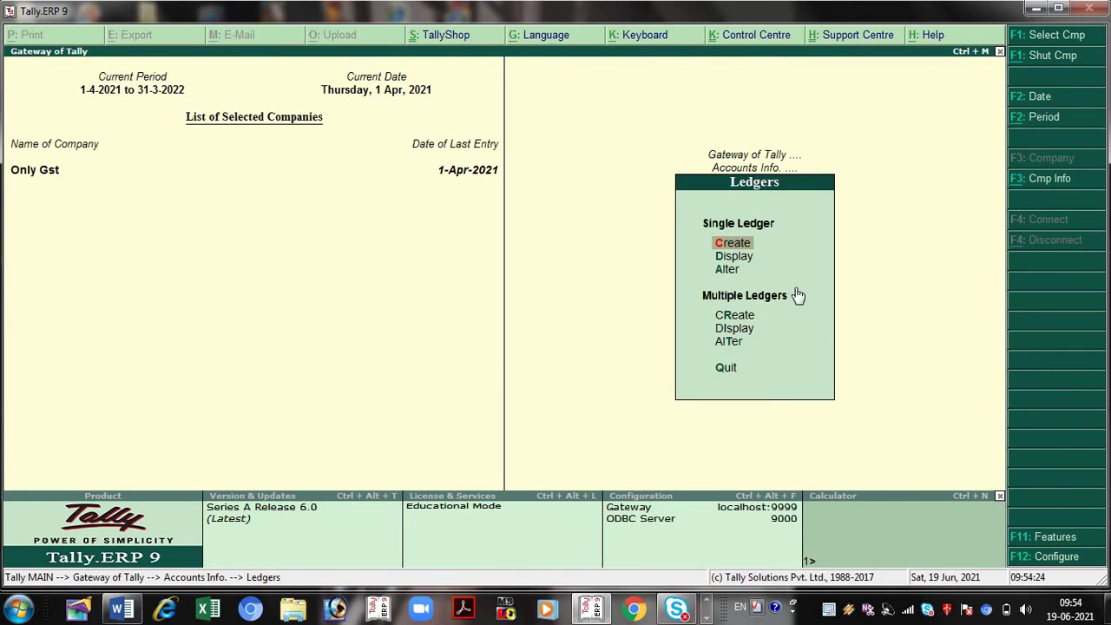
{"action": "left_click", "coordinate": [1000, 53]}
{"action": "left_click", "coordinate": [1000, 52]}
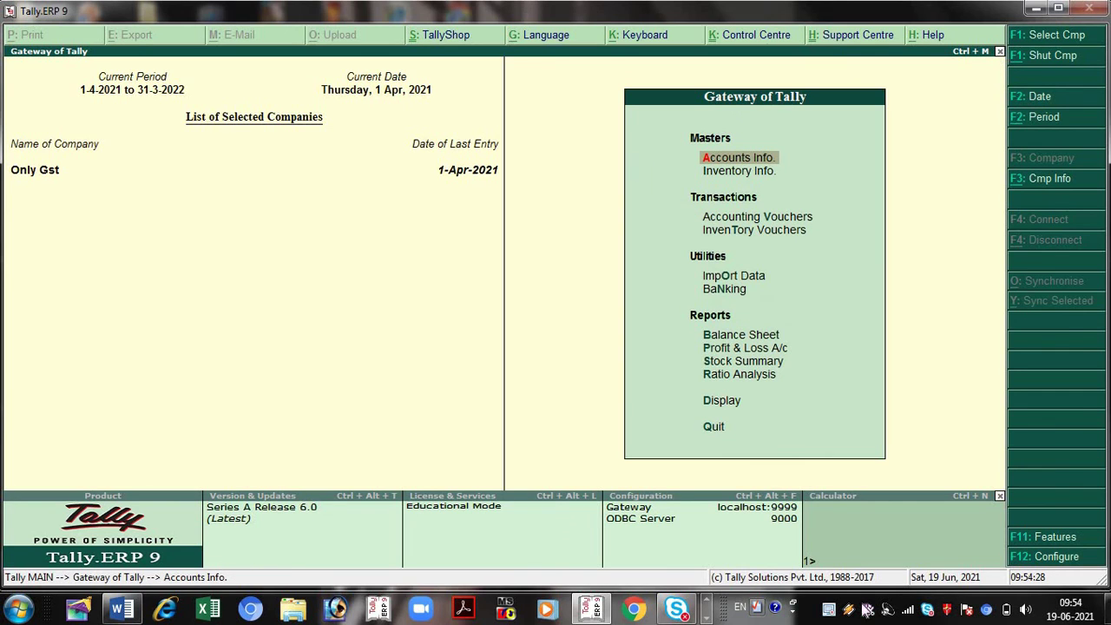
{"action": "key", "text": "Down"}
{"action": "key", "text": "Down"}
{"action": "key", "text": "Return"}
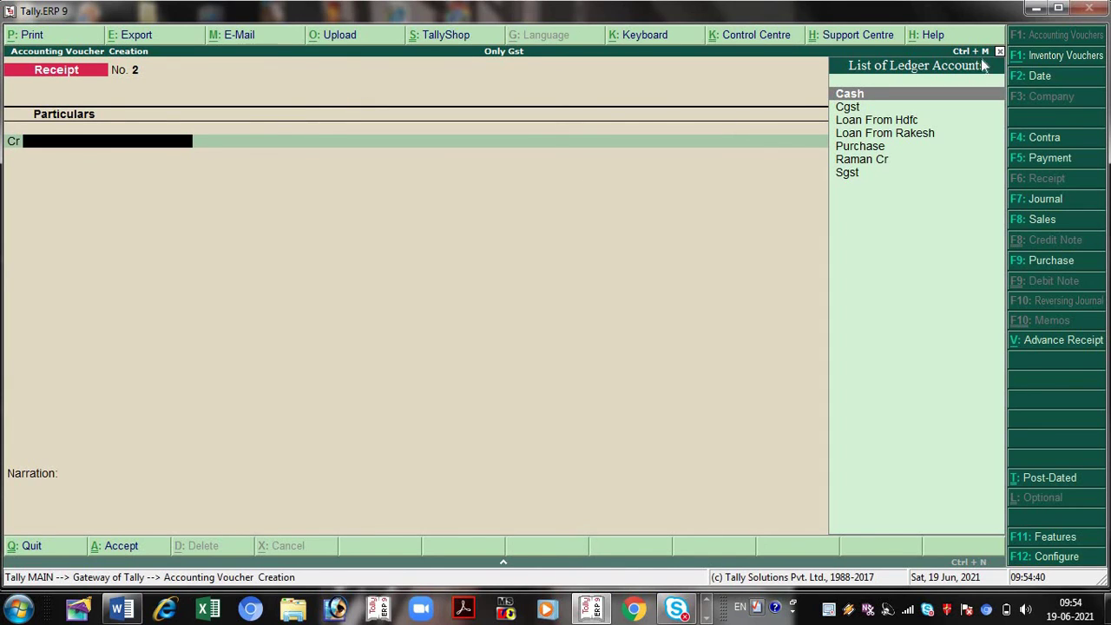
Step: Credit the unsecured loan ledger with 3,00,000 in the Receipt voucher
{"action": "left_click", "coordinate": [928, 135]}
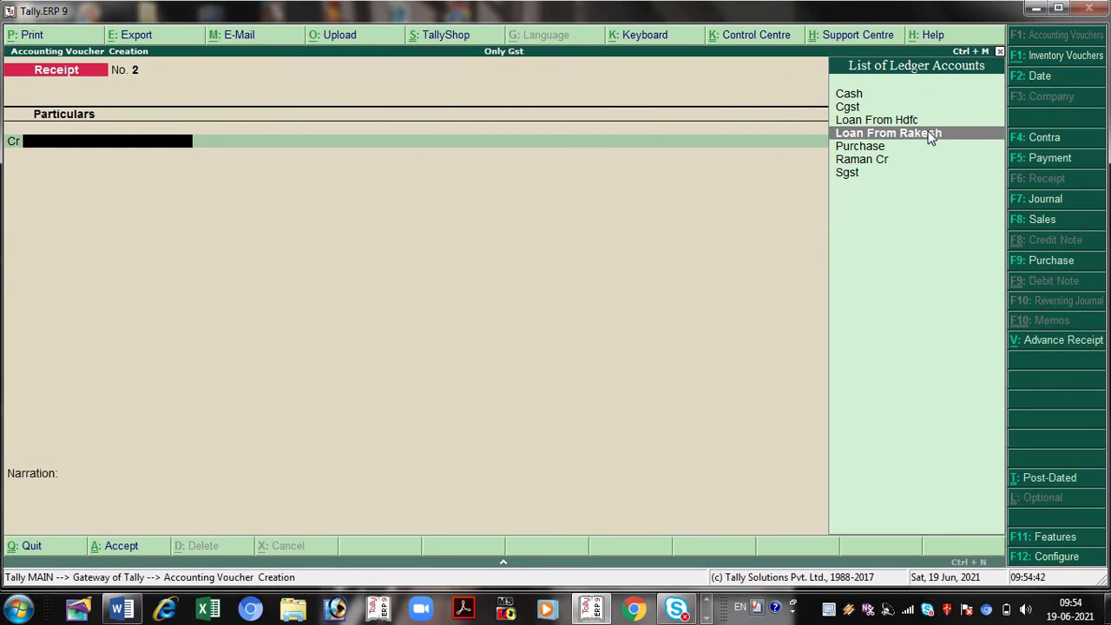
{"action": "left_click", "coordinate": [928, 135]}
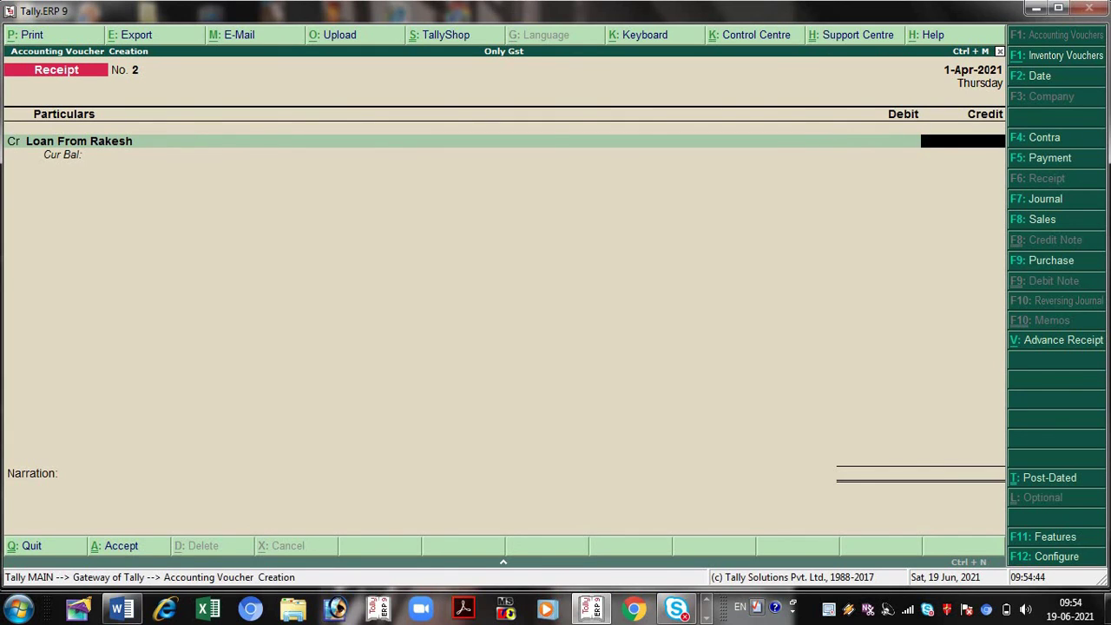
{"action": "type", "text": "3,00,00"}
{"action": "type", "text": "0"}
{"action": "key", "text": "Return"}
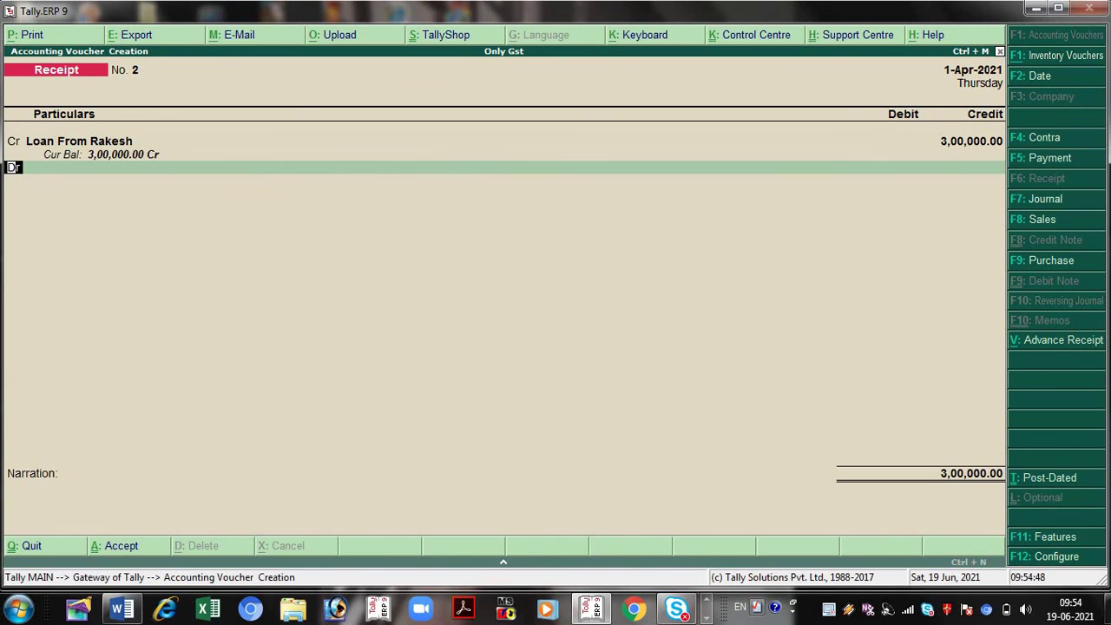
Step: Debit Cash for 3,00,000, leave the narration blank, save the Receipt voucher and return to the Gateway of Tally
{"action": "key", "text": "Return"}
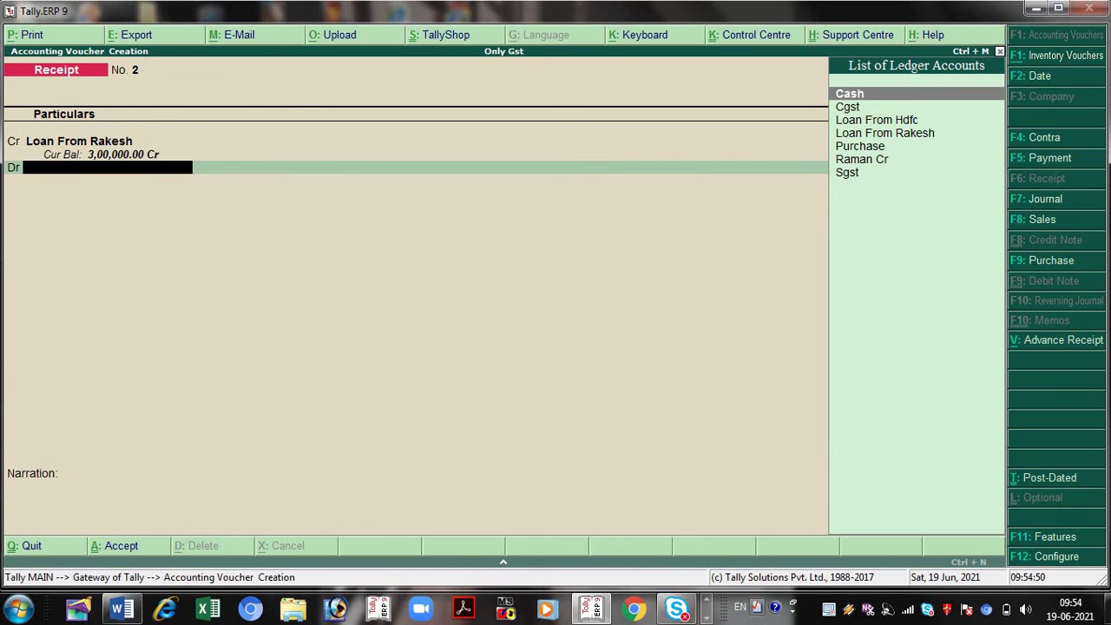
{"action": "key", "text": "space"}
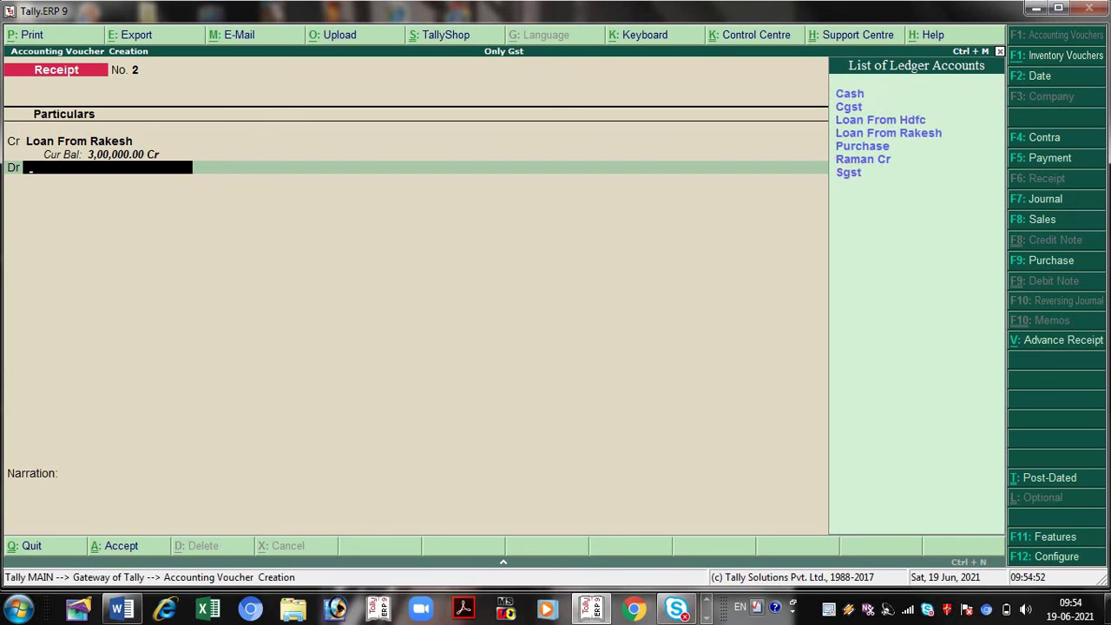
{"action": "key", "text": "Return"}
{"action": "type", "text": "C"}
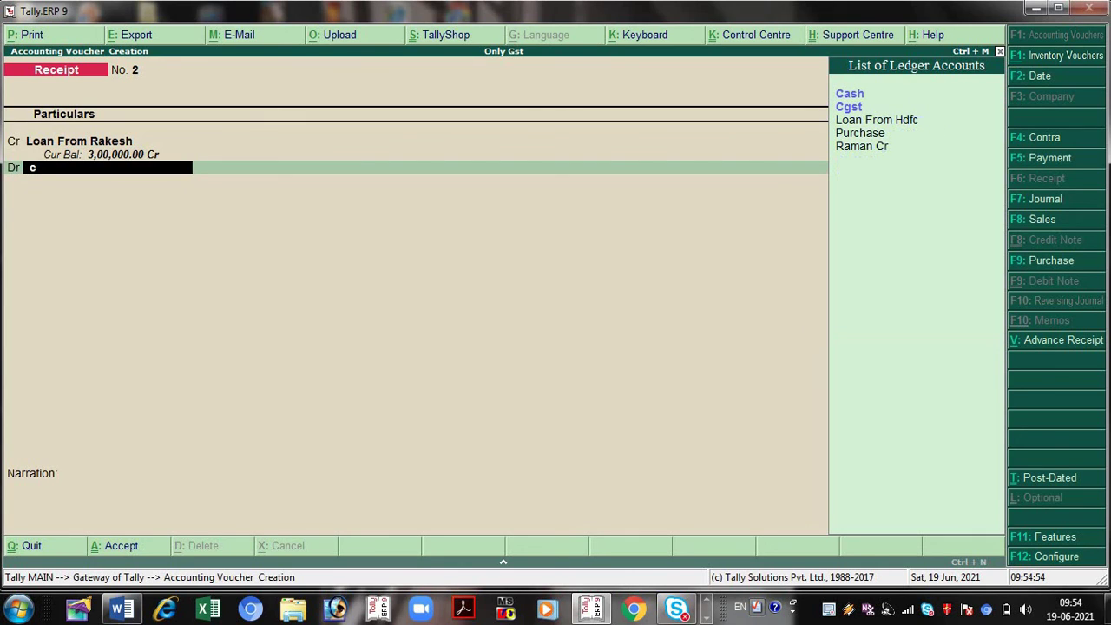
{"action": "type", "text": "as"}
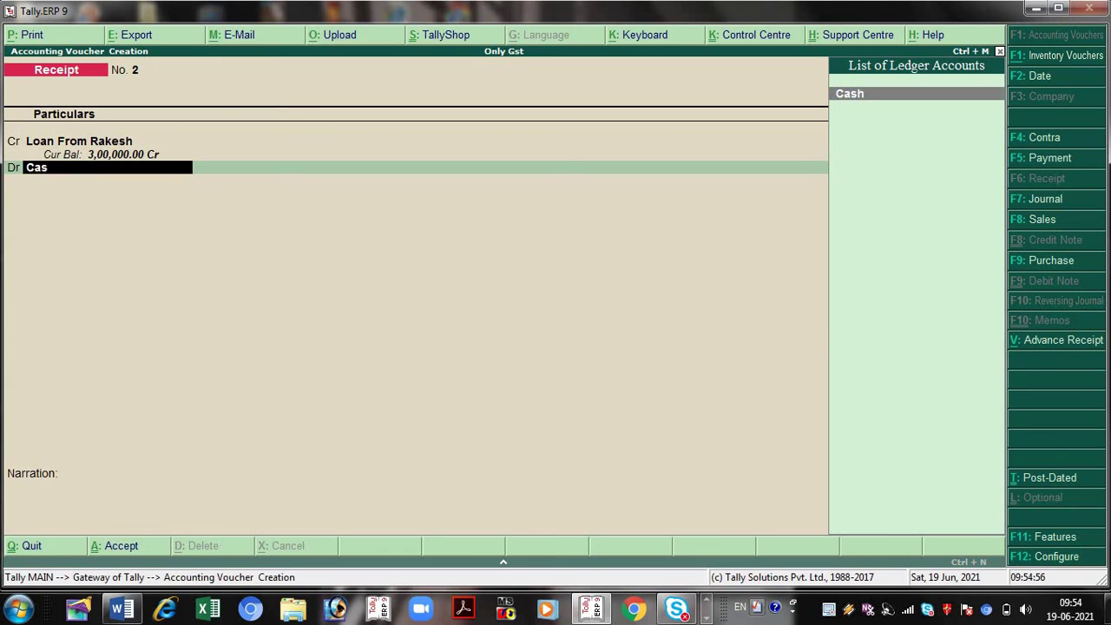
{"action": "key", "text": "Return"}
{"action": "key", "text": "Return"}
{"action": "key", "text": "Return"}
{"action": "key", "text": "Return"}
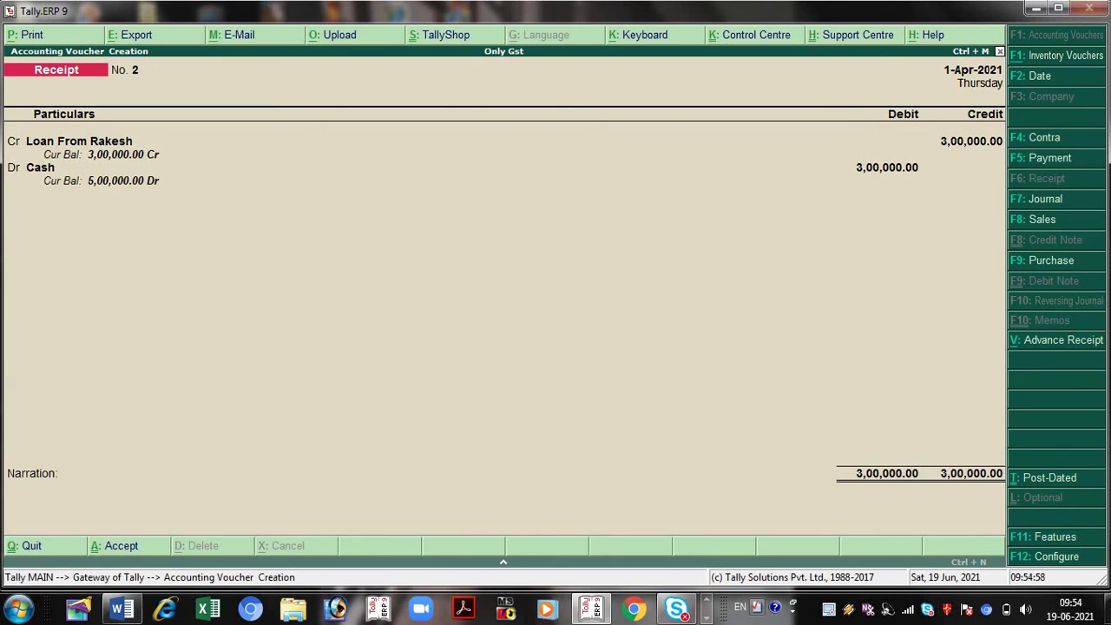
{"action": "left_click", "coordinate": [999, 53]}
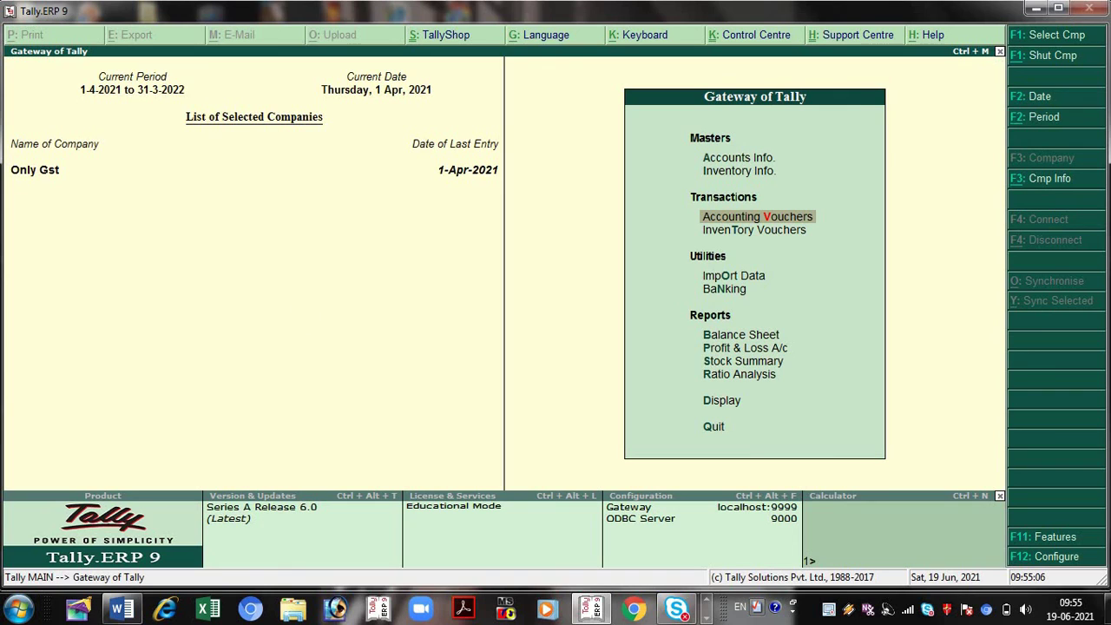
Step: Display the Interest Payable report from Interest Calculations under Statements of Accounts and drill down into Loans (Liability)
{"action": "key", "text": "Down"}
{"action": "key", "text": "Down"}
{"action": "key", "text": "Down"}
{"action": "key", "text": "Down"}
{"action": "key", "text": "Down"}
{"action": "key", "text": "Down"}
{"action": "key", "text": "Down"}
{"action": "key", "text": "Down"}
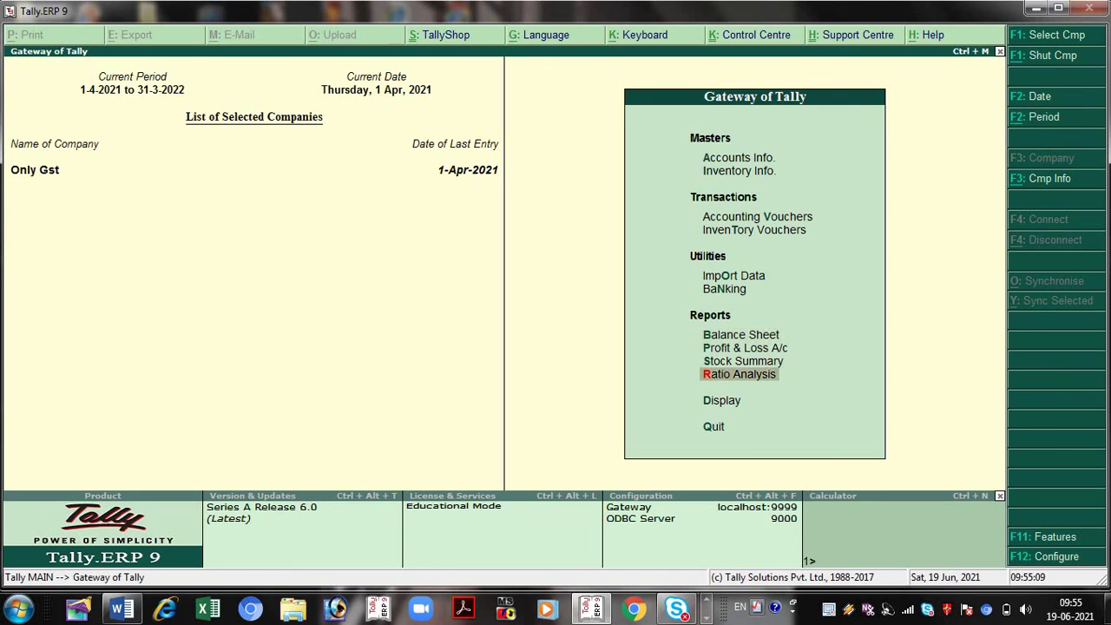
{"action": "key", "text": "Return"}
{"action": "key", "text": "Down"}
{"action": "key", "text": "Down"}
{"action": "key", "text": "Down"}
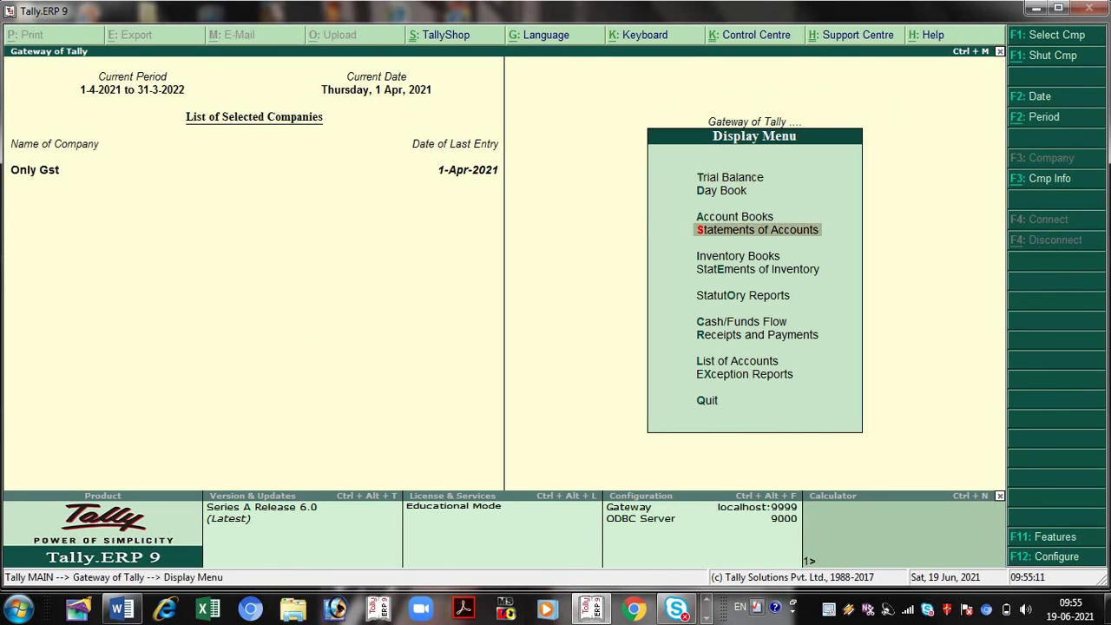
{"action": "key", "text": "Return"}
{"action": "key", "text": "Down"}
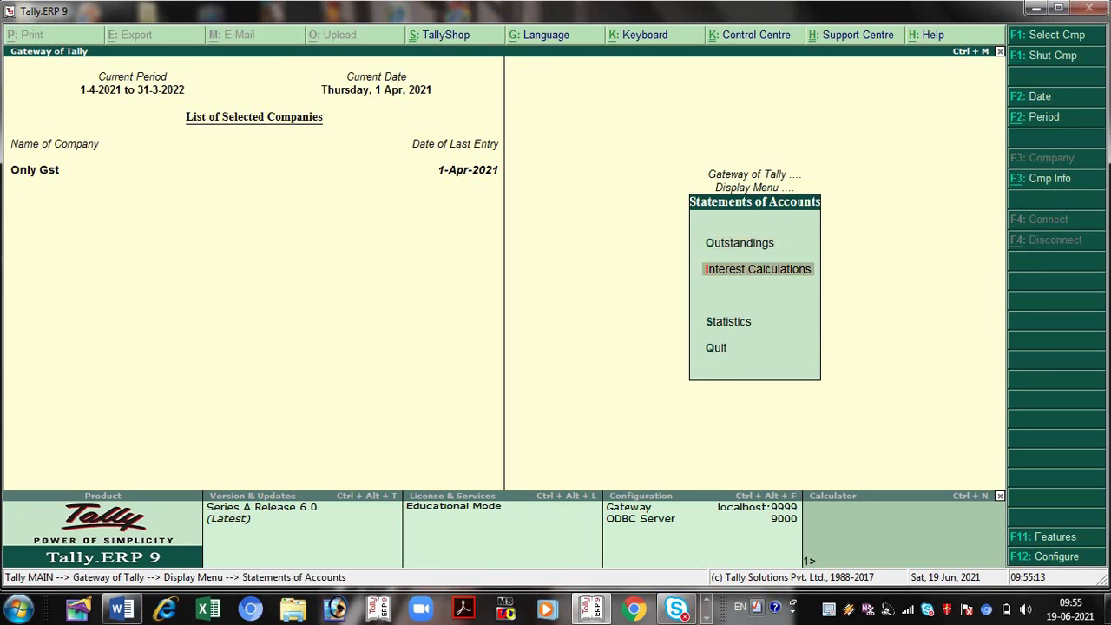
{"action": "key", "text": "Return"}
{"action": "key", "text": "Down"}
{"action": "key", "text": "Return"}
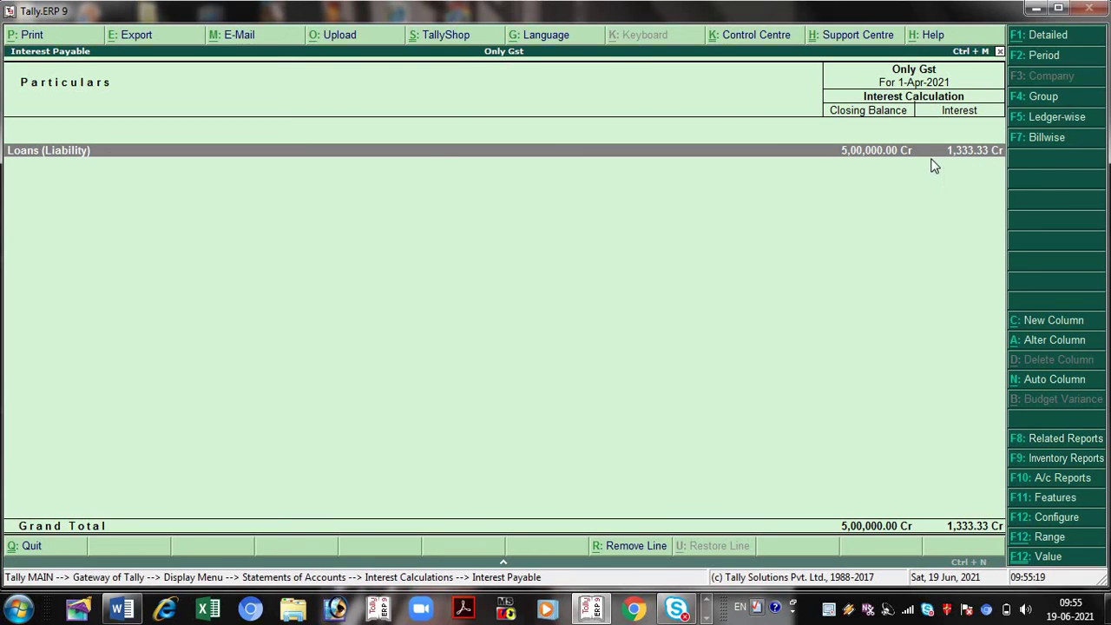
{"action": "left_click", "coordinate": [847, 149]}
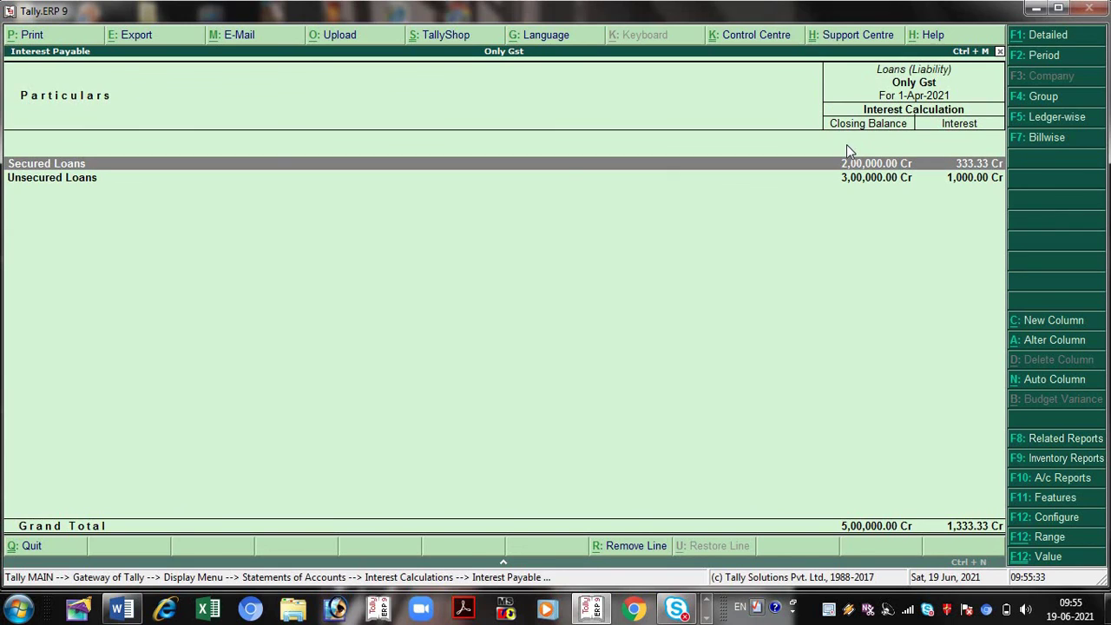